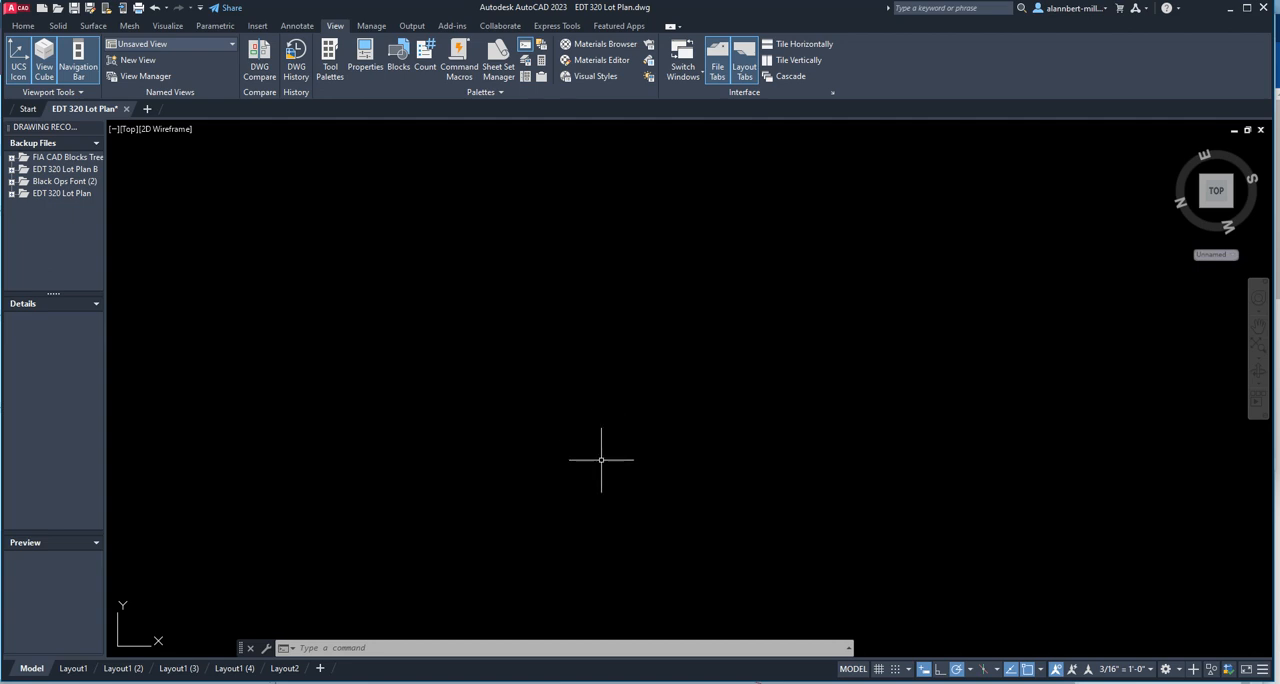
# Set the drawing units to Architectural length and Surveyor's Units for angles.
pyautogui.write('units')
pyautogui.press('Return')
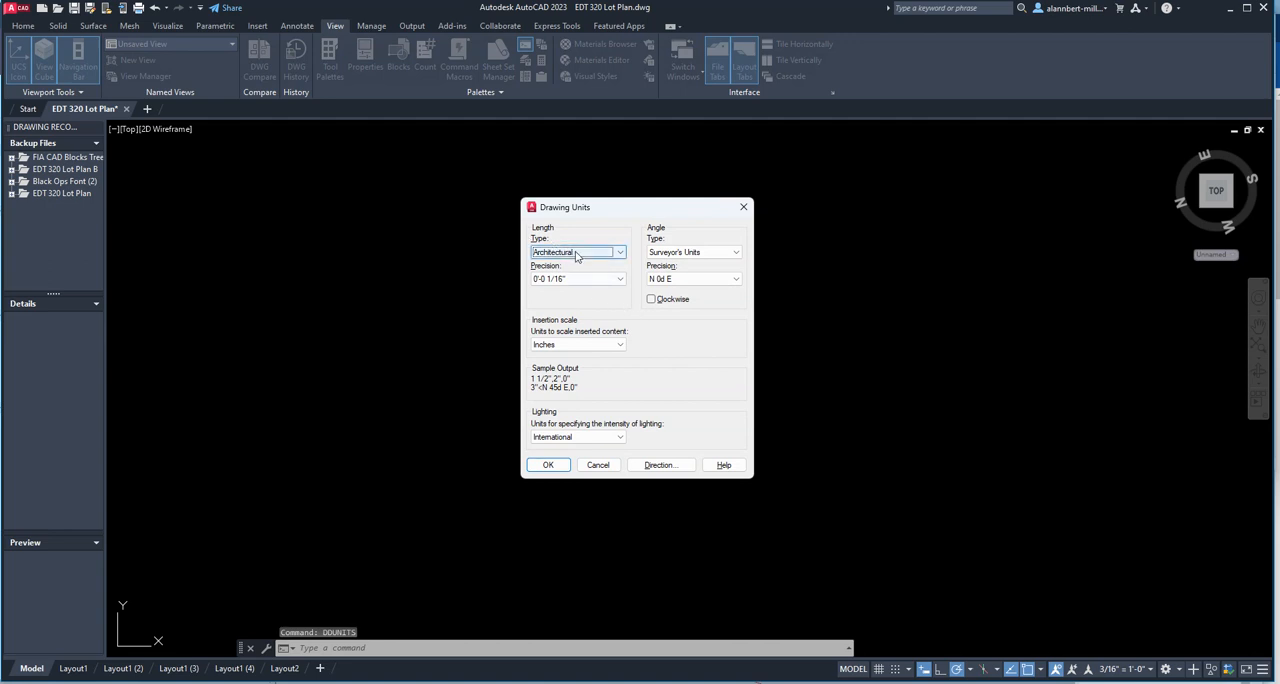
pyautogui.click(616, 256)
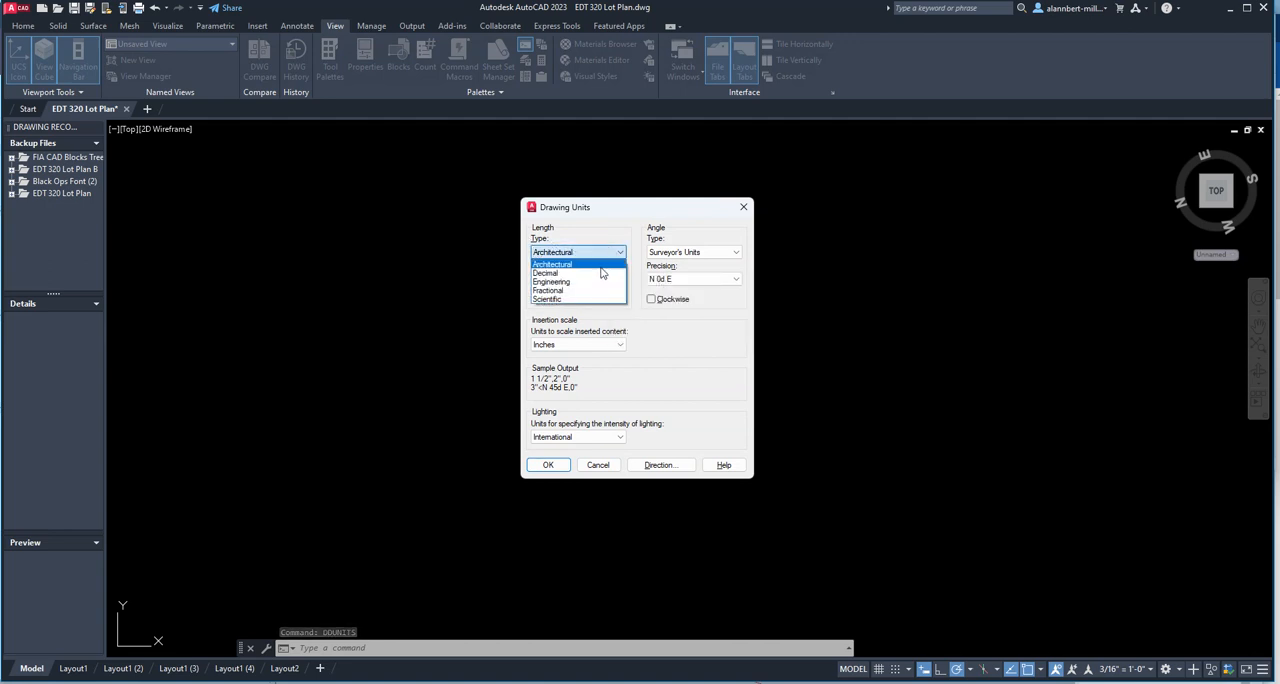
pyautogui.click(600, 265)
pyautogui.click(686, 252)
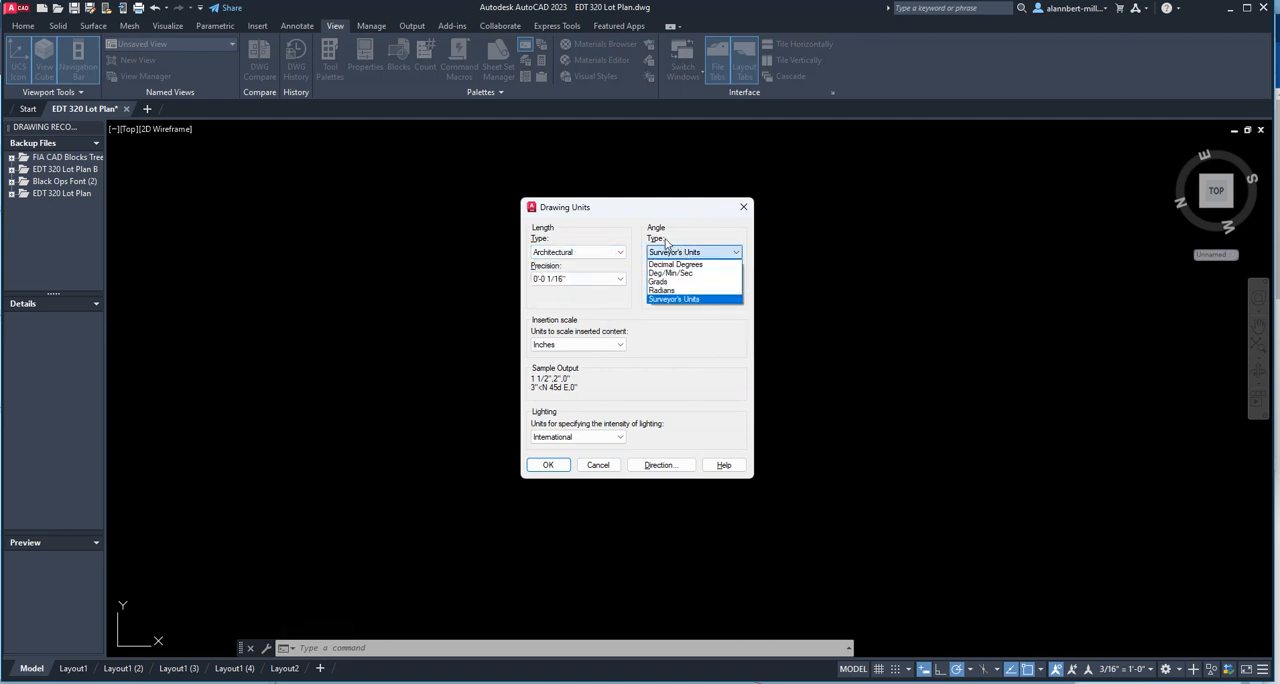
pyautogui.click(672, 299)
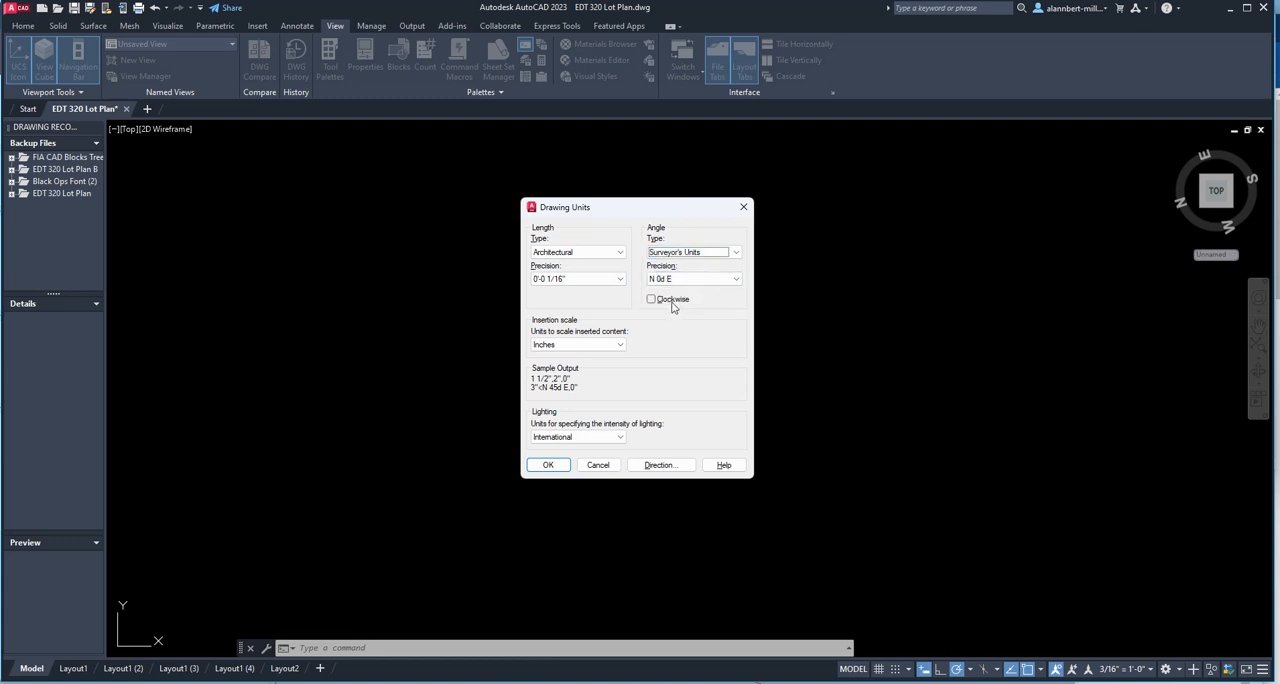
pyautogui.click(548, 466)
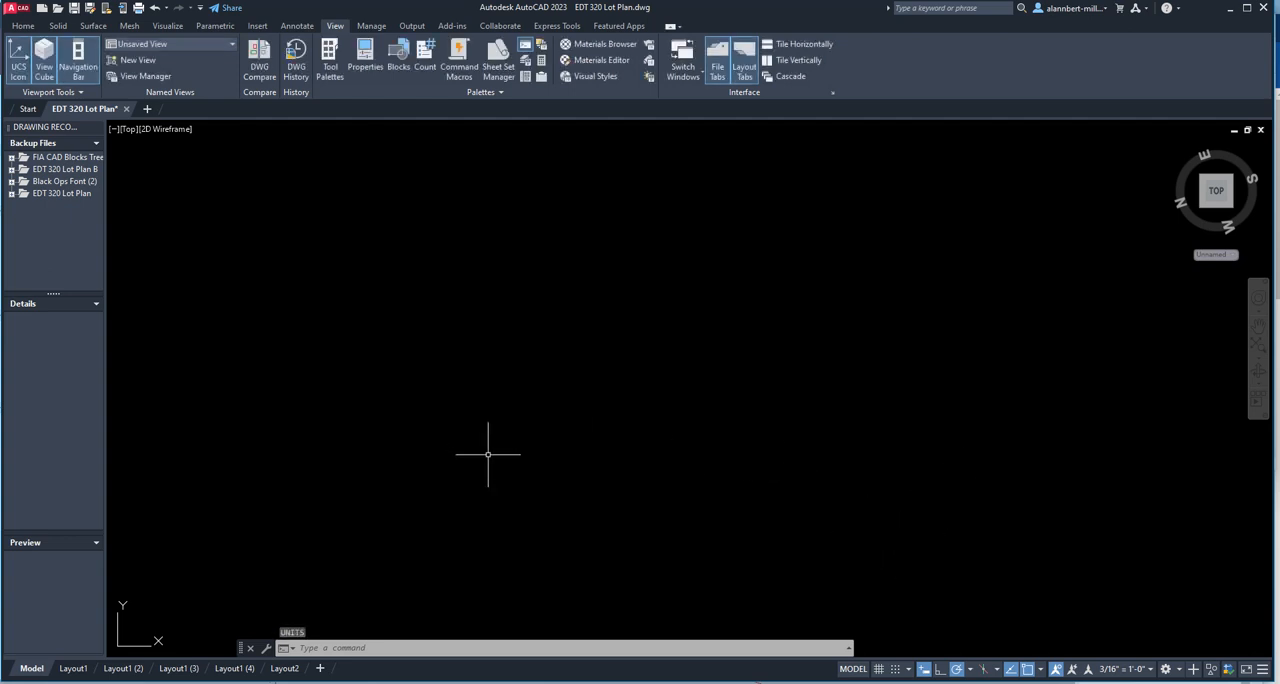
# Draw a single 80' line in the empty drawing area, rising toward the upper right at about N 51d E.
pyautogui.write('l')
pyautogui.press('Return')
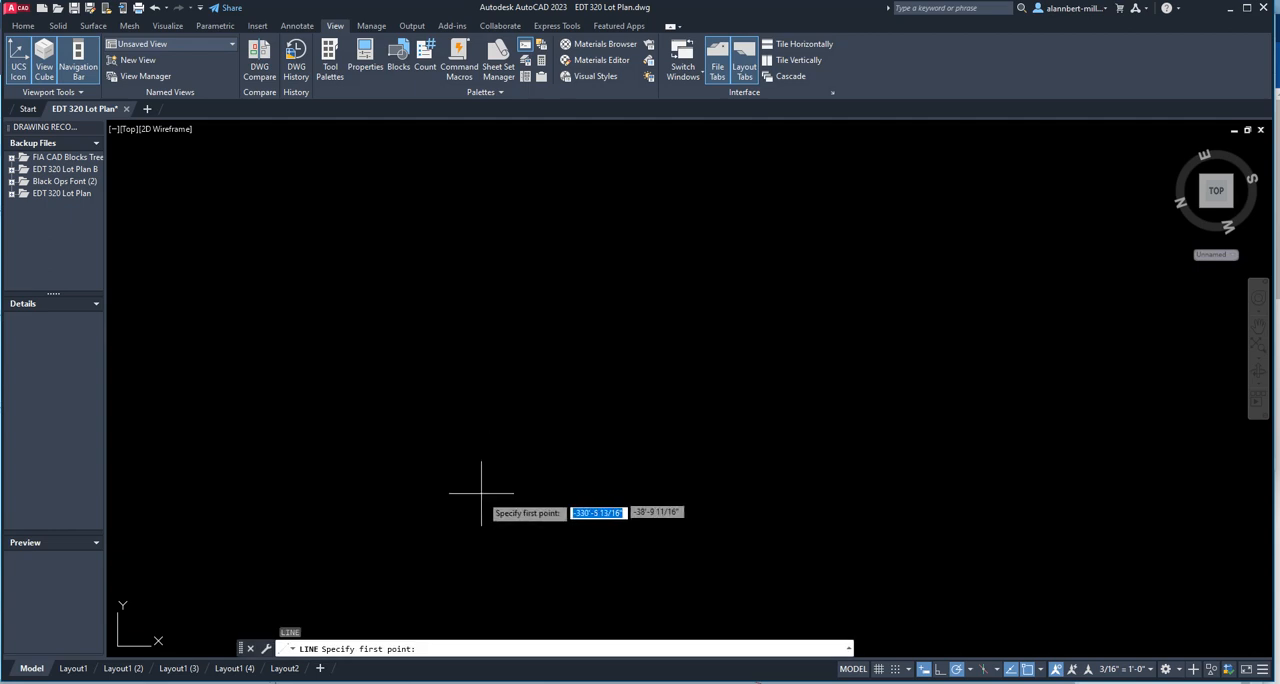
pyautogui.click(484, 495)
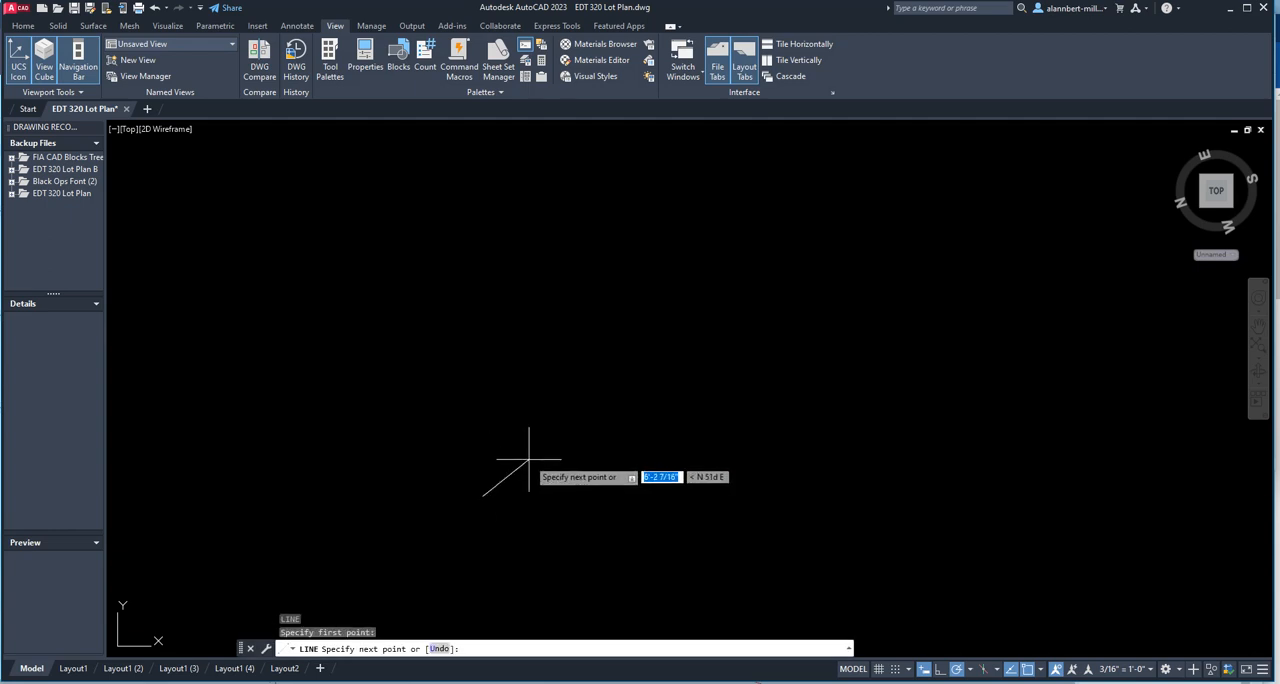
pyautogui.write("80'")
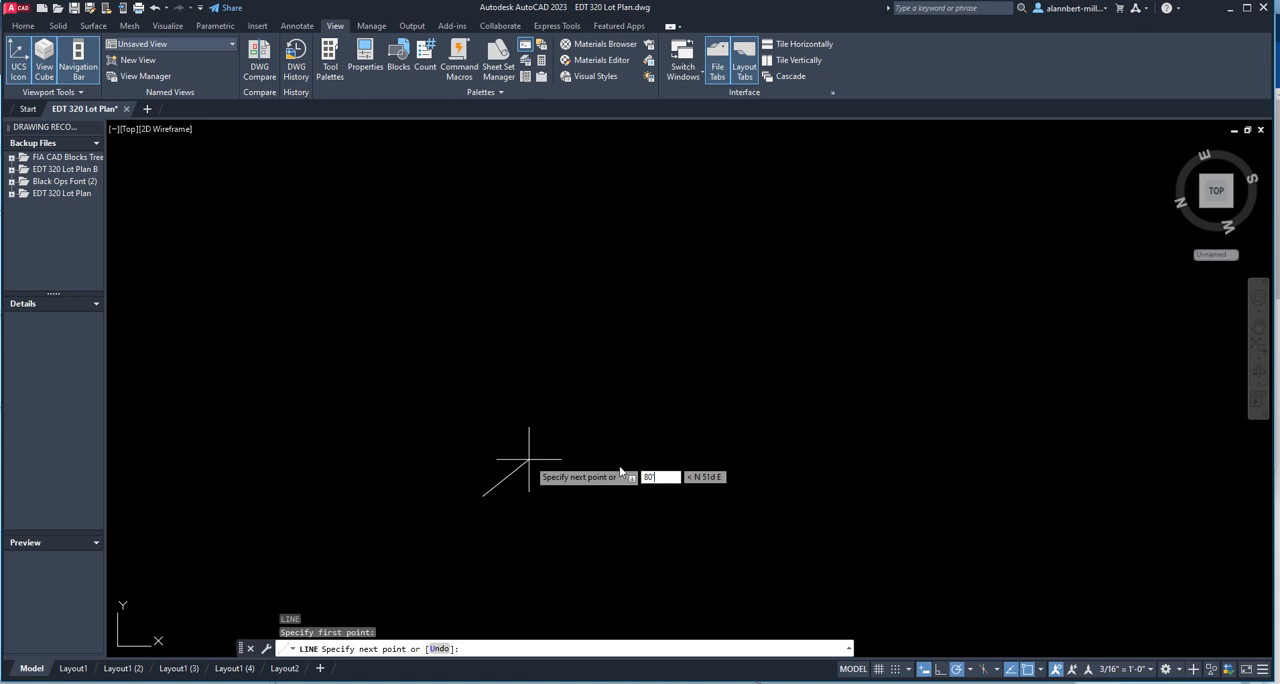
pyautogui.press('Return')
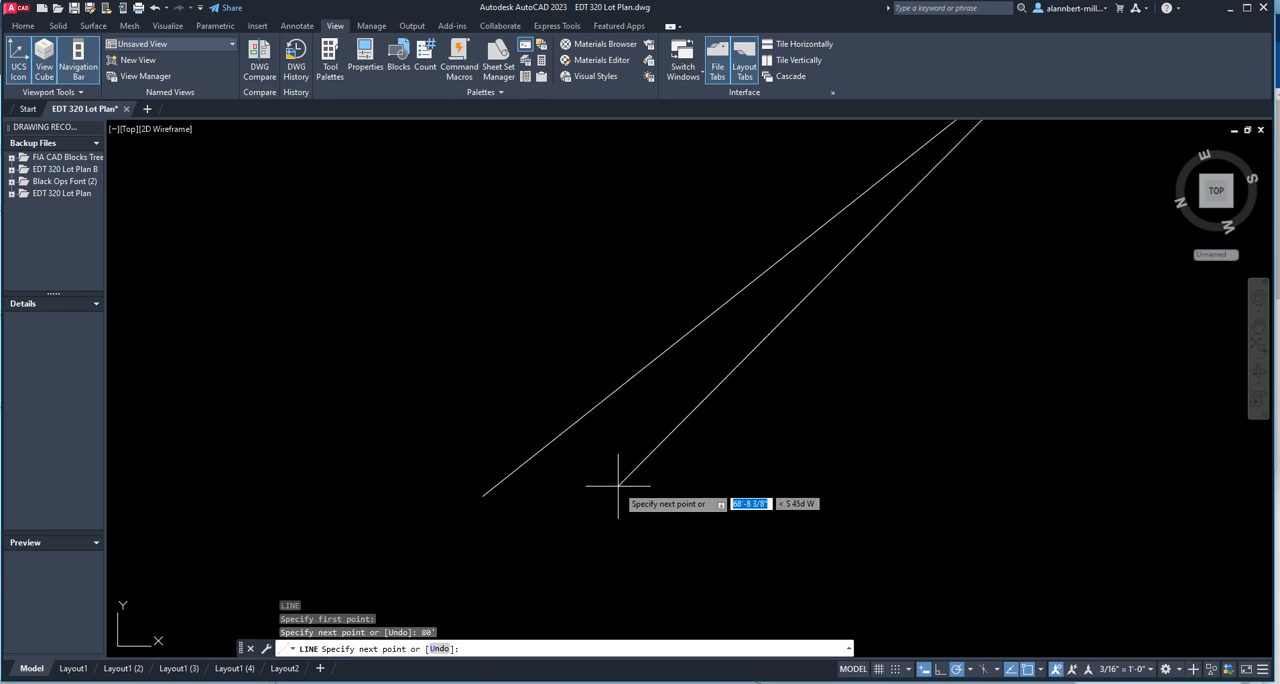
pyautogui.scroll(-5, 618, 487)
pyautogui.scroll(3, 618, 487)
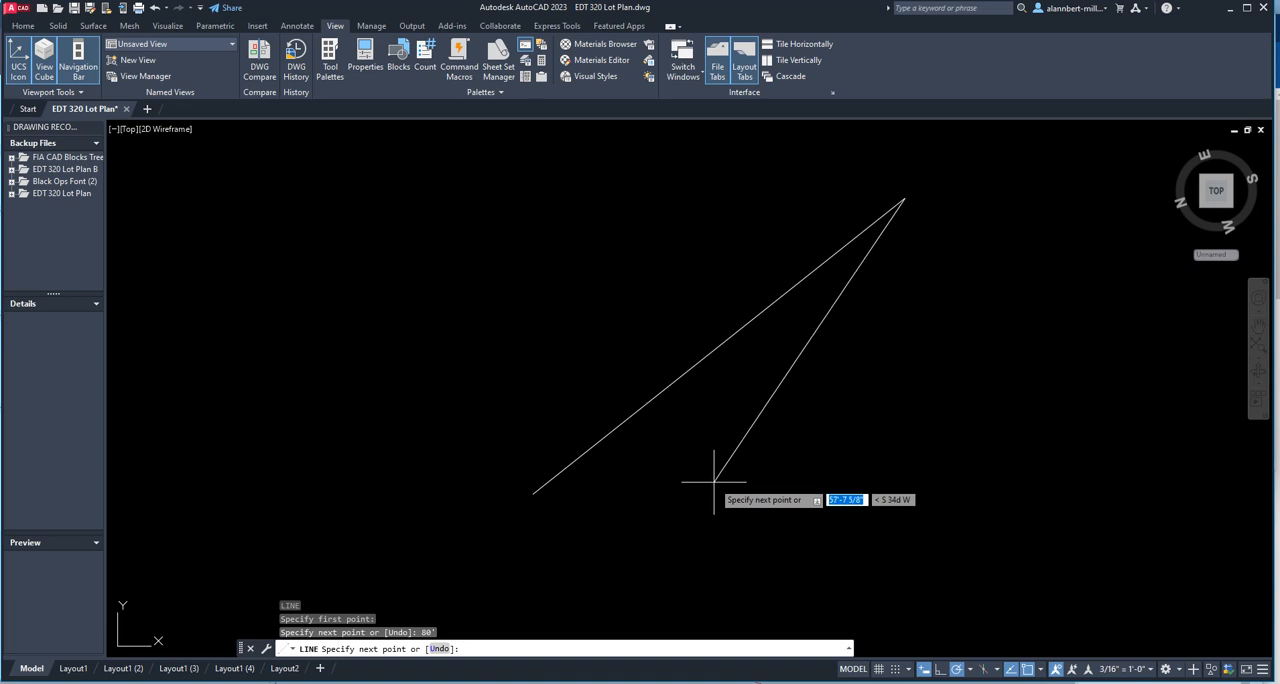
pyautogui.press('Escape')
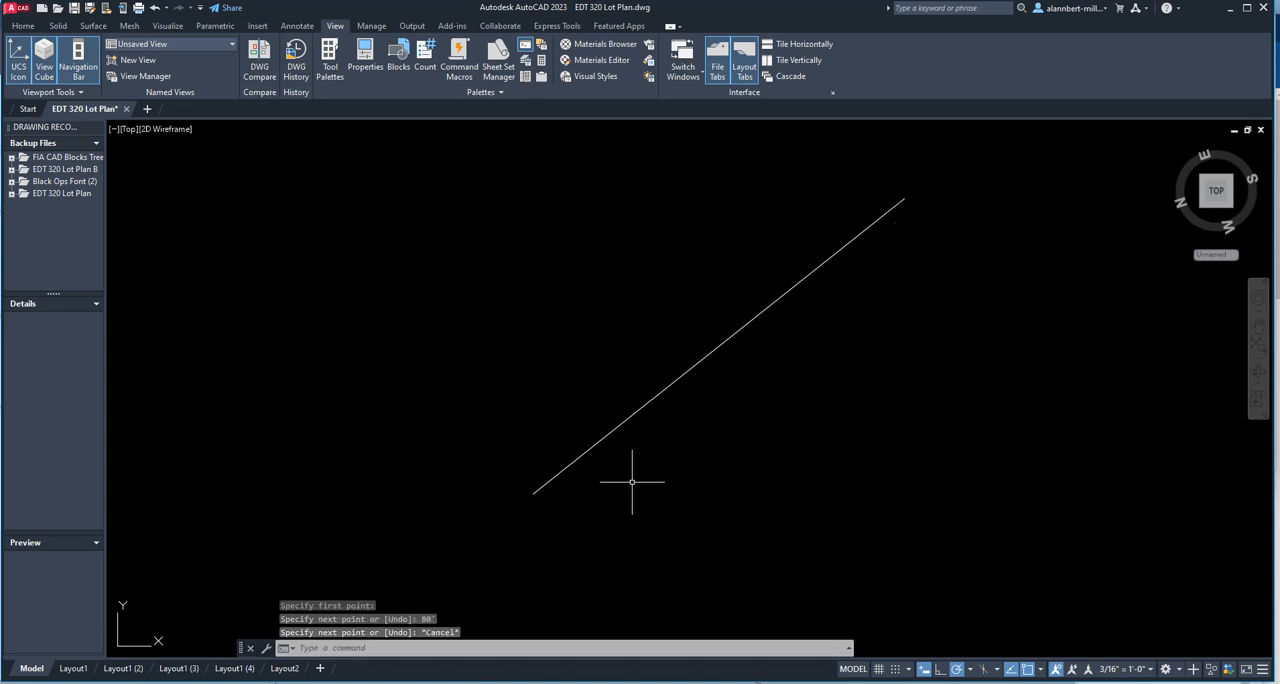
# Draw a separate 80' line beside the first one at a bearing of N30d44'37"W.
pyautogui.scroll(-2, 632, 482)
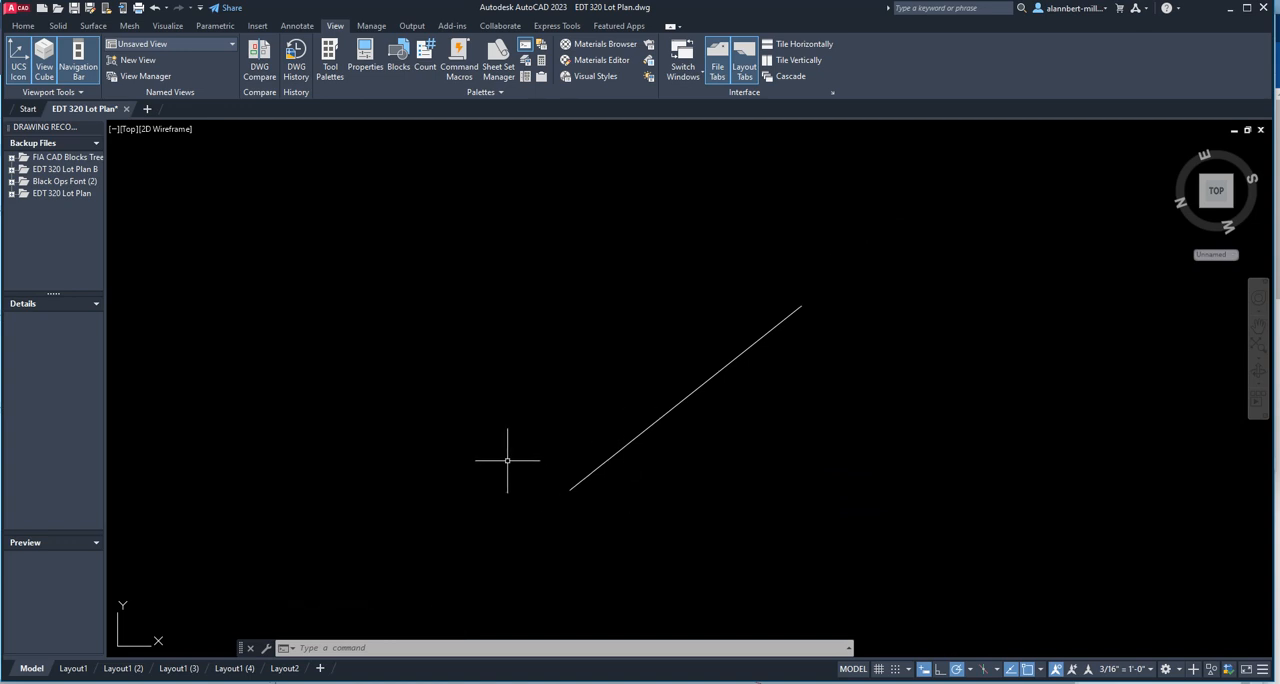
pyautogui.write('l')
pyautogui.press('Return')
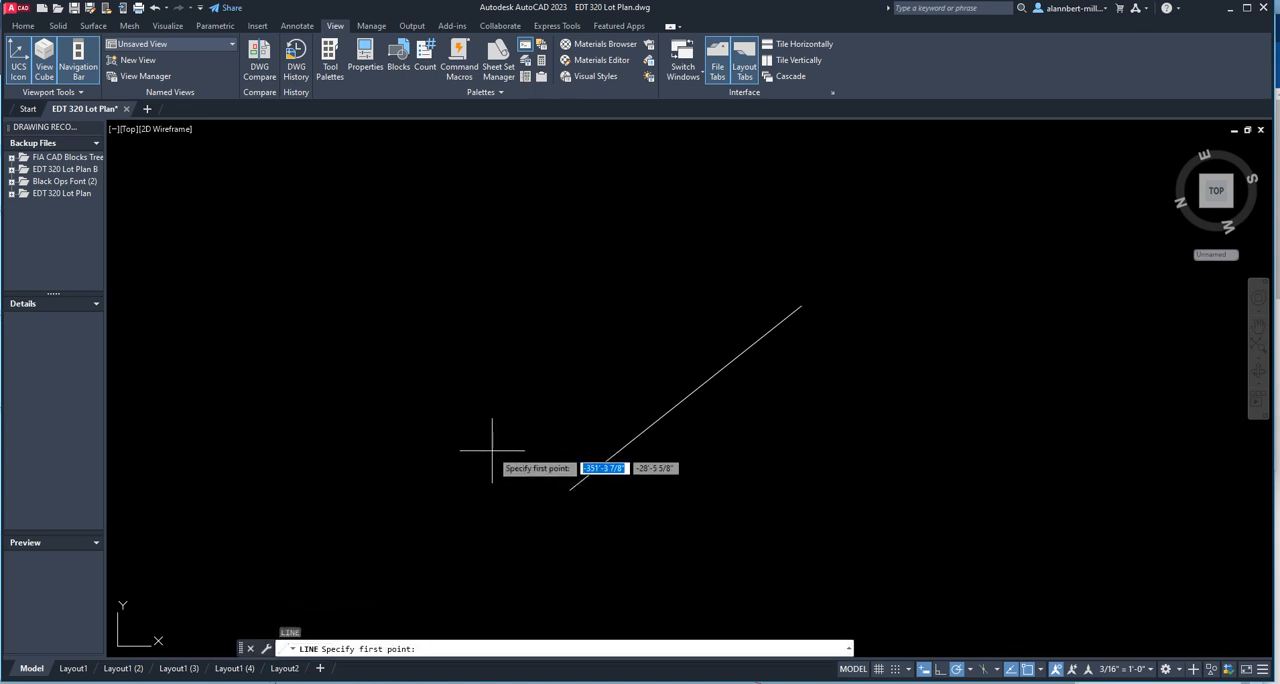
pyautogui.click(492, 450)
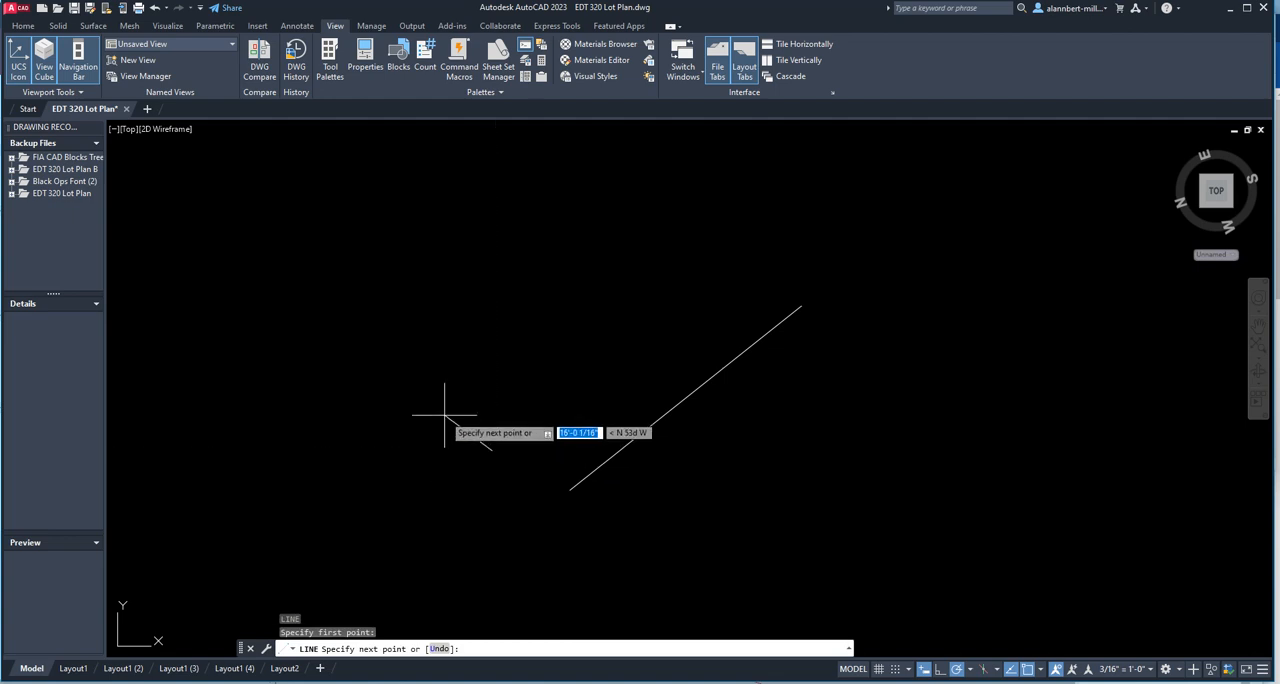
pyautogui.write('80')
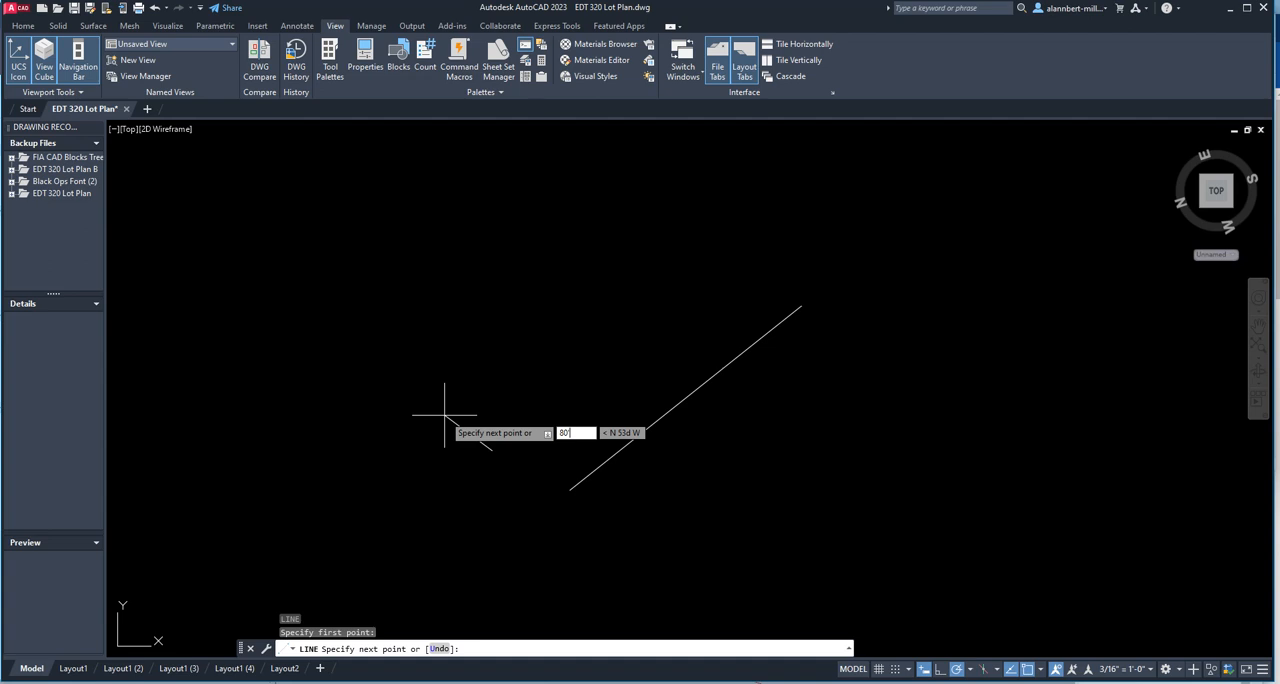
pyautogui.press('Tab')
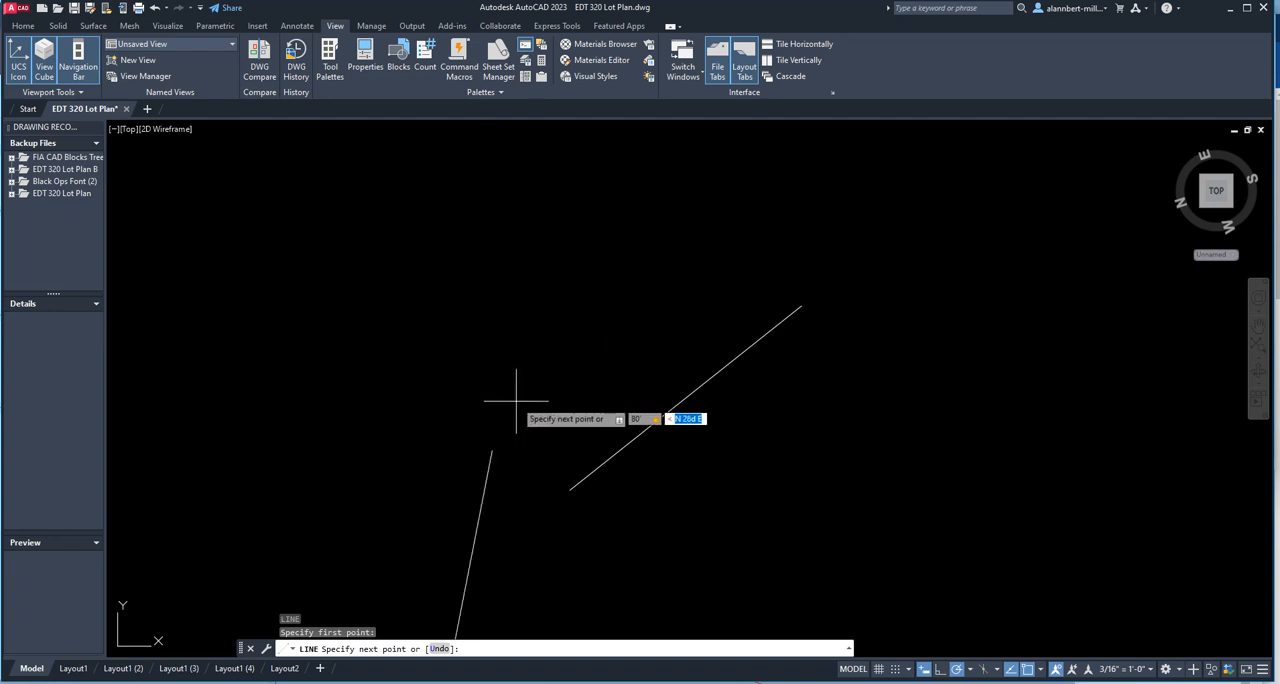
pyautogui.press('F8')
pyautogui.write('N30')
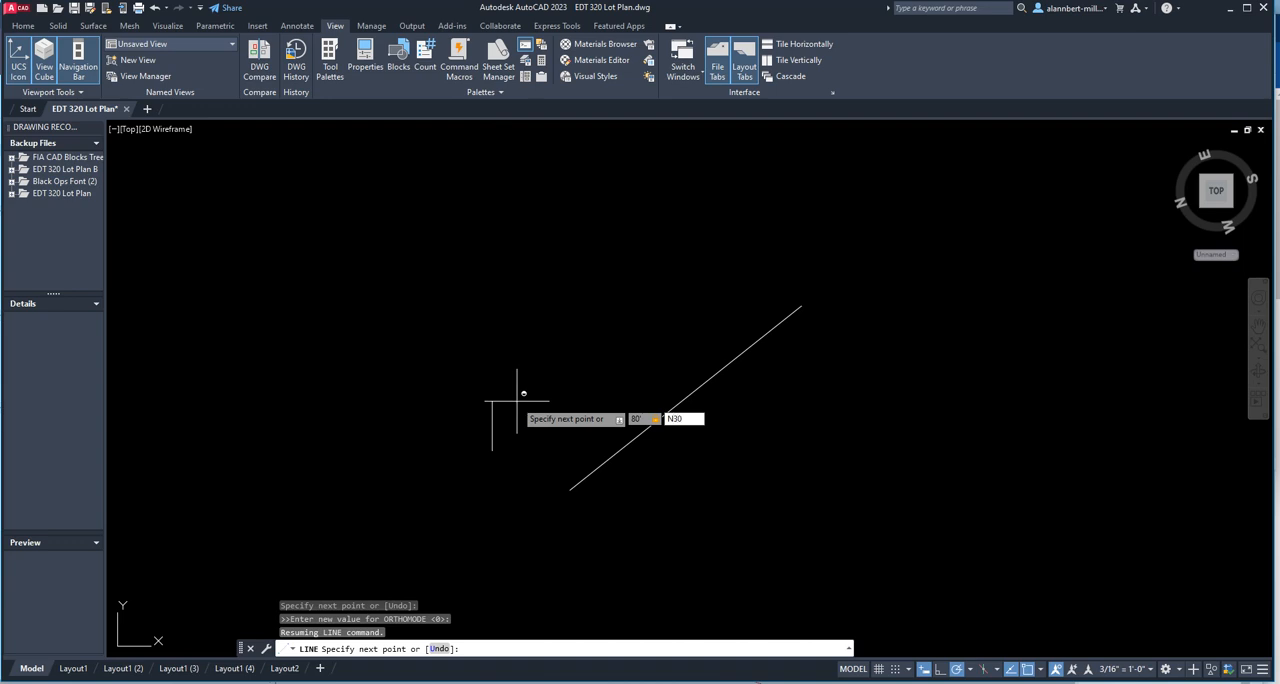
pyautogui.write('d44\'37"w')
pyautogui.press('Return')
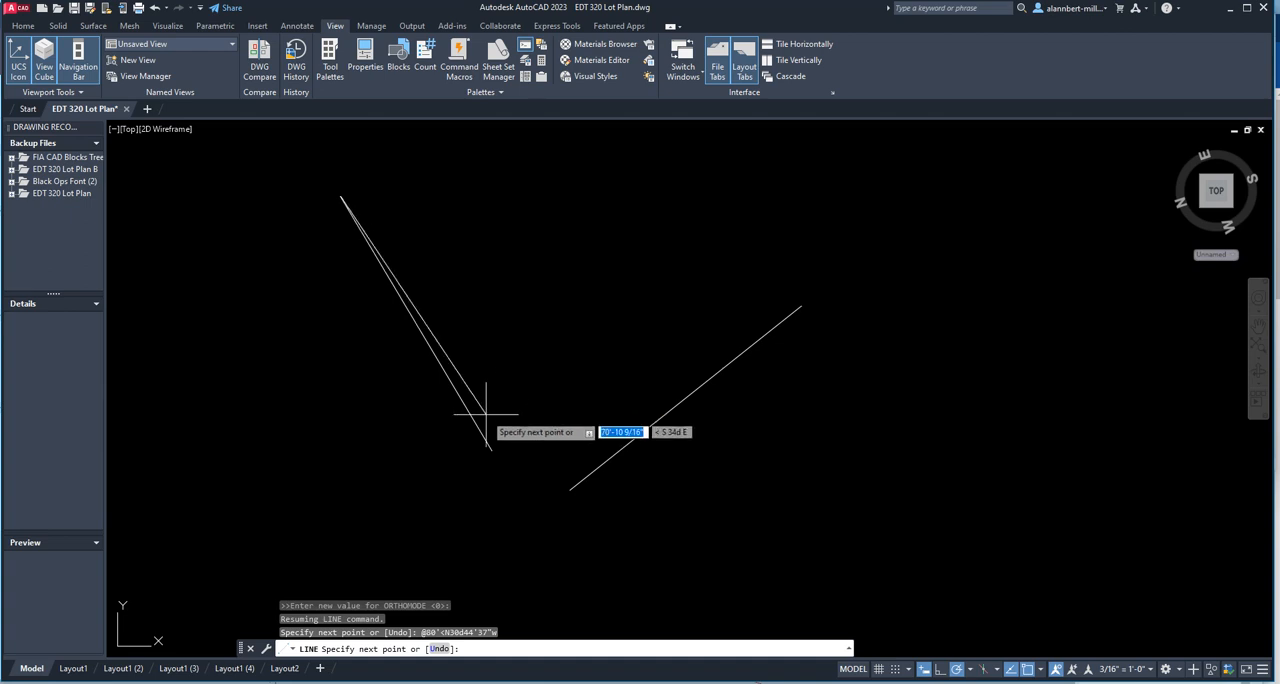
pyautogui.press('Escape')
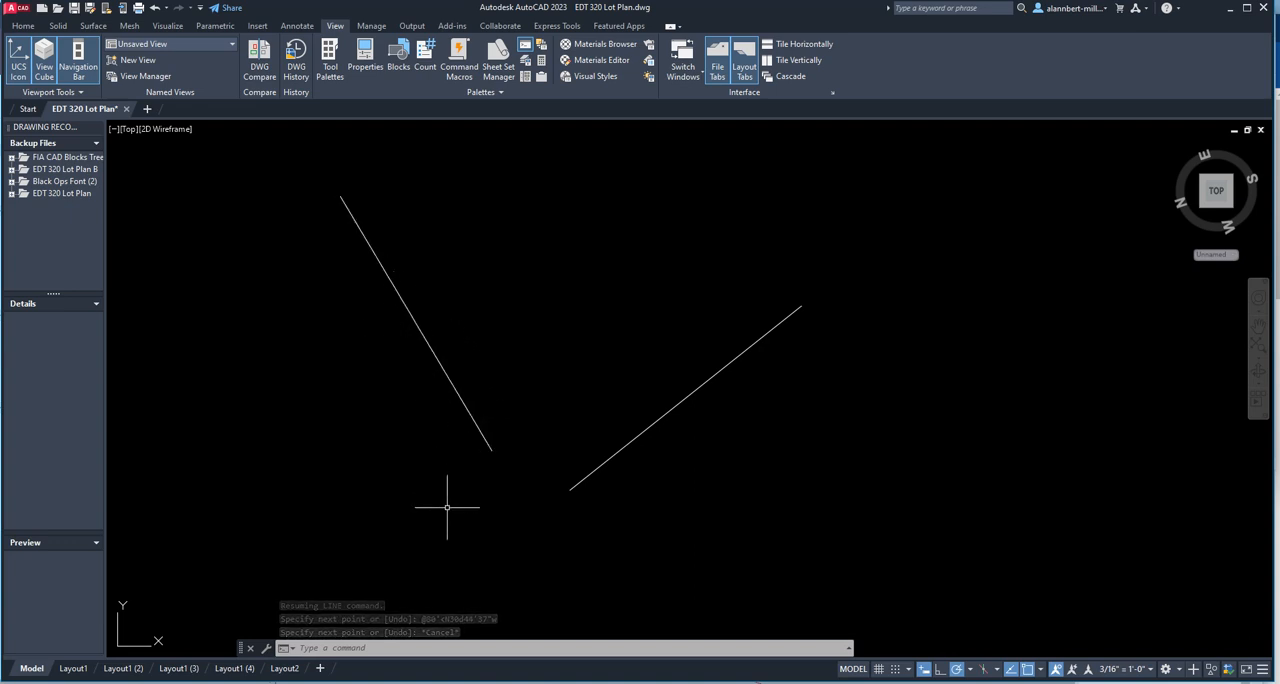
# Draw a third 80' line between the two existing lines, at about N 49d E.
pyautogui.scroll(-2, 450, 380)
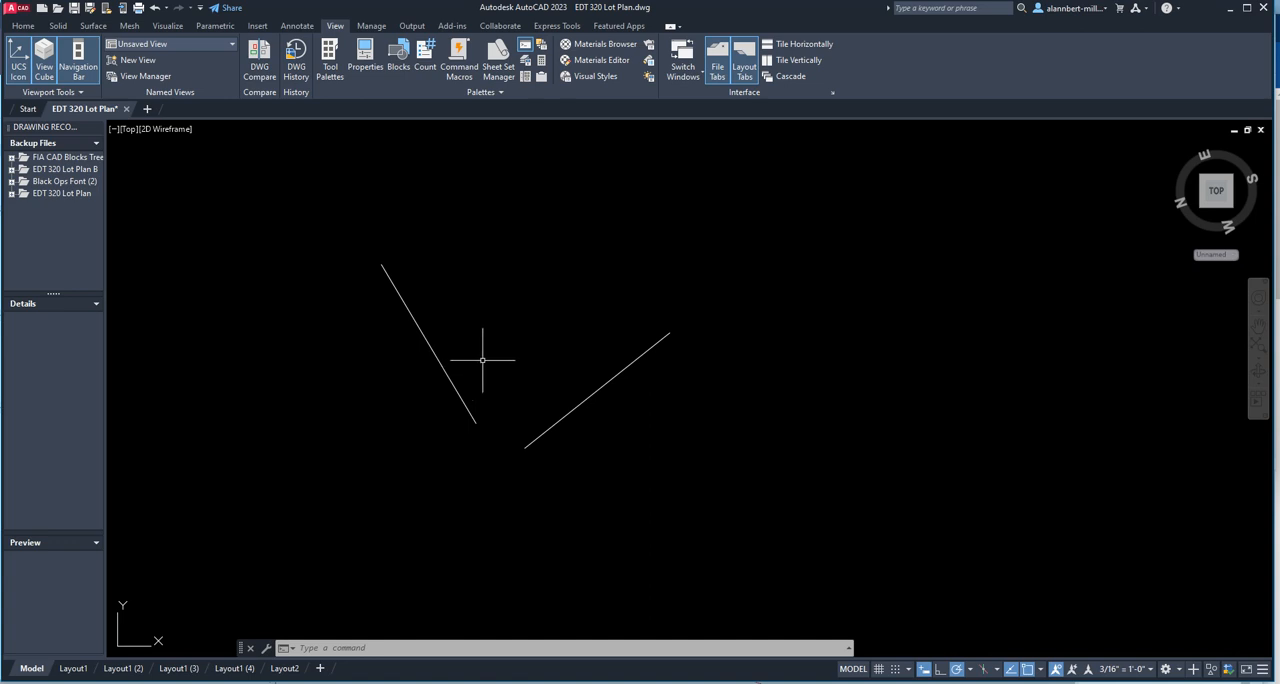
pyautogui.scroll(4, 444, 340)
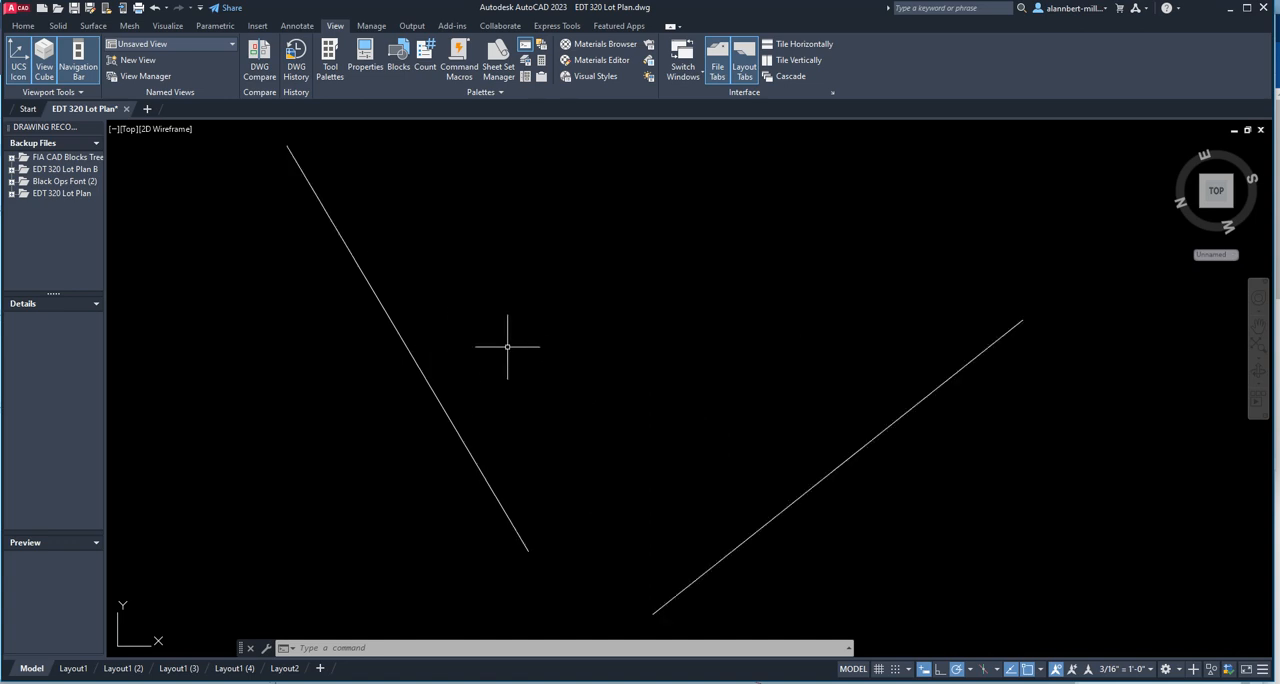
pyautogui.scroll(-2, 510, 361)
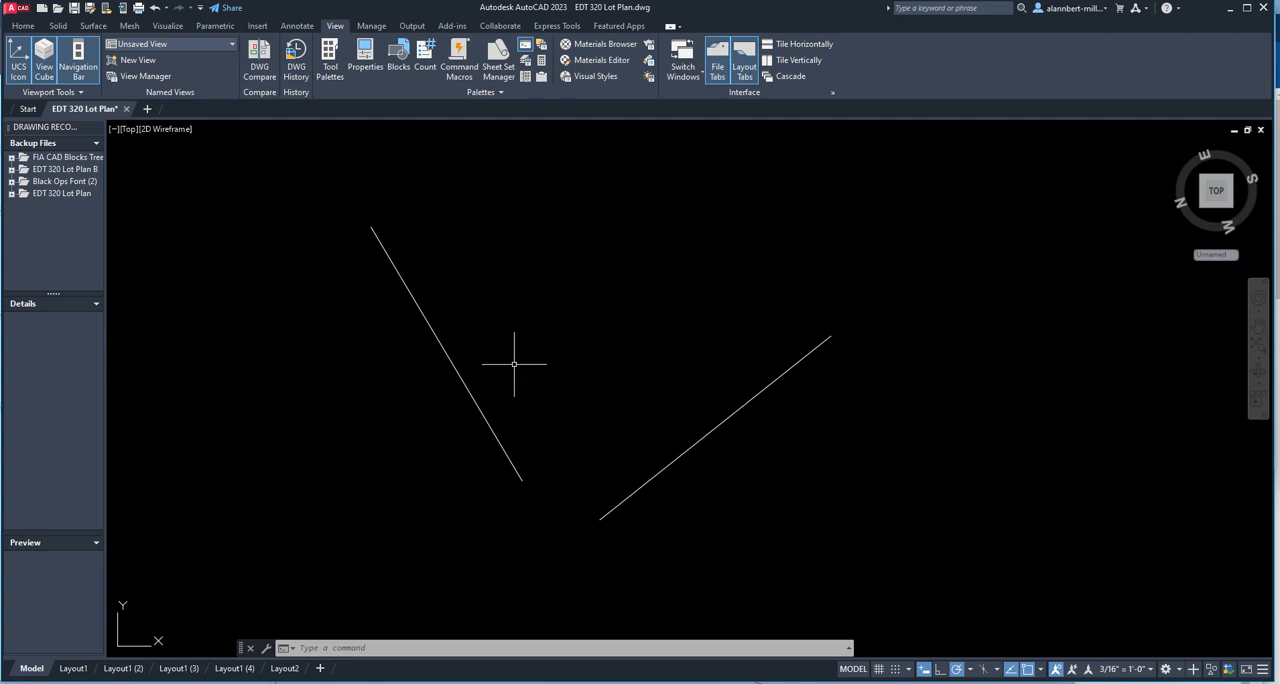
pyautogui.write('l')
pyautogui.press('Return')
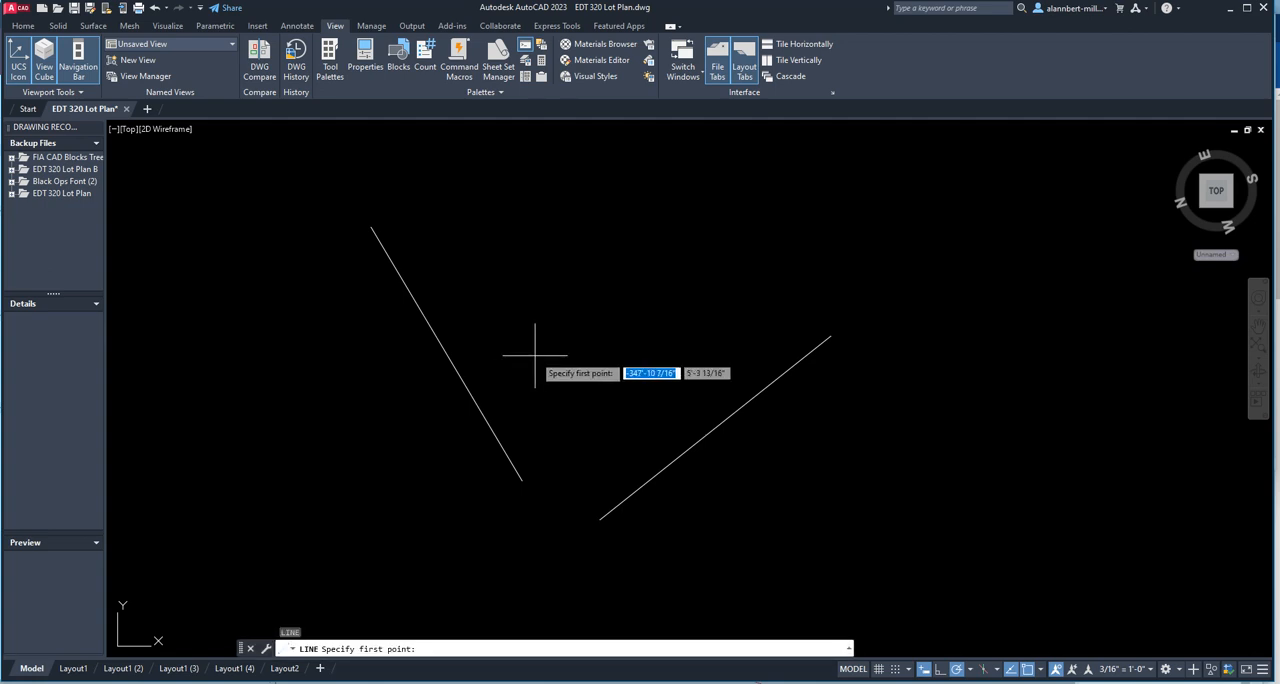
pyautogui.click(535, 355)
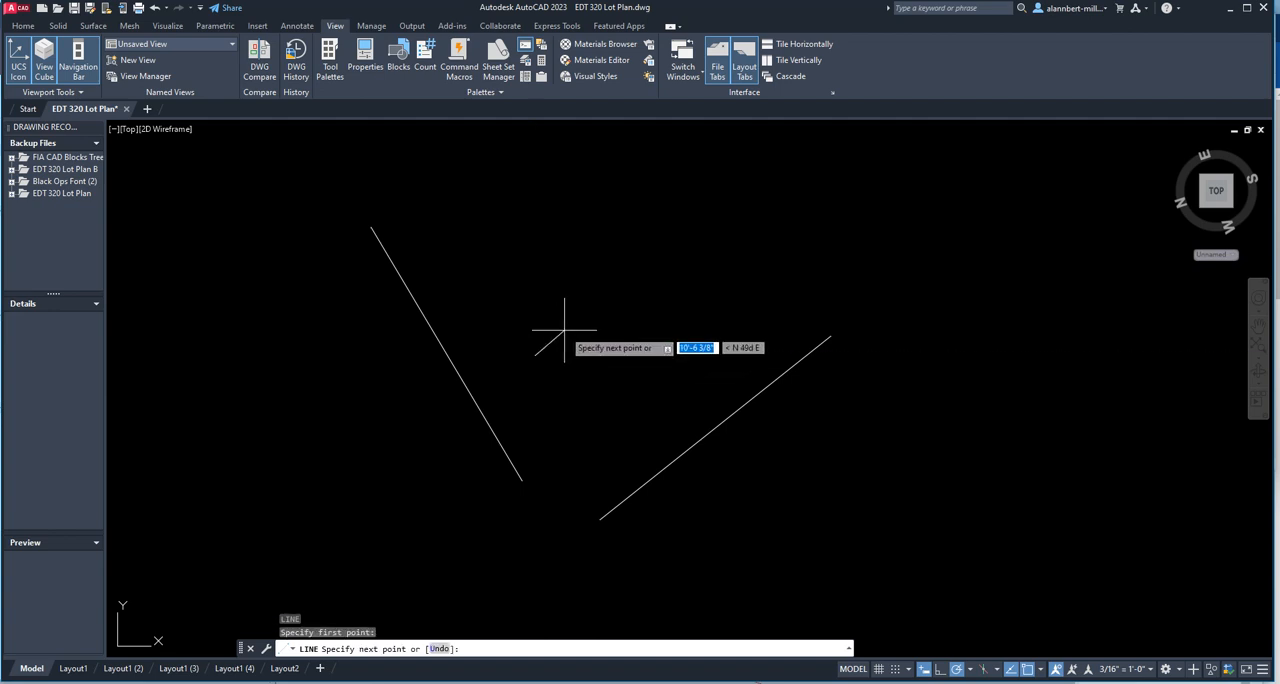
pyautogui.write('80')
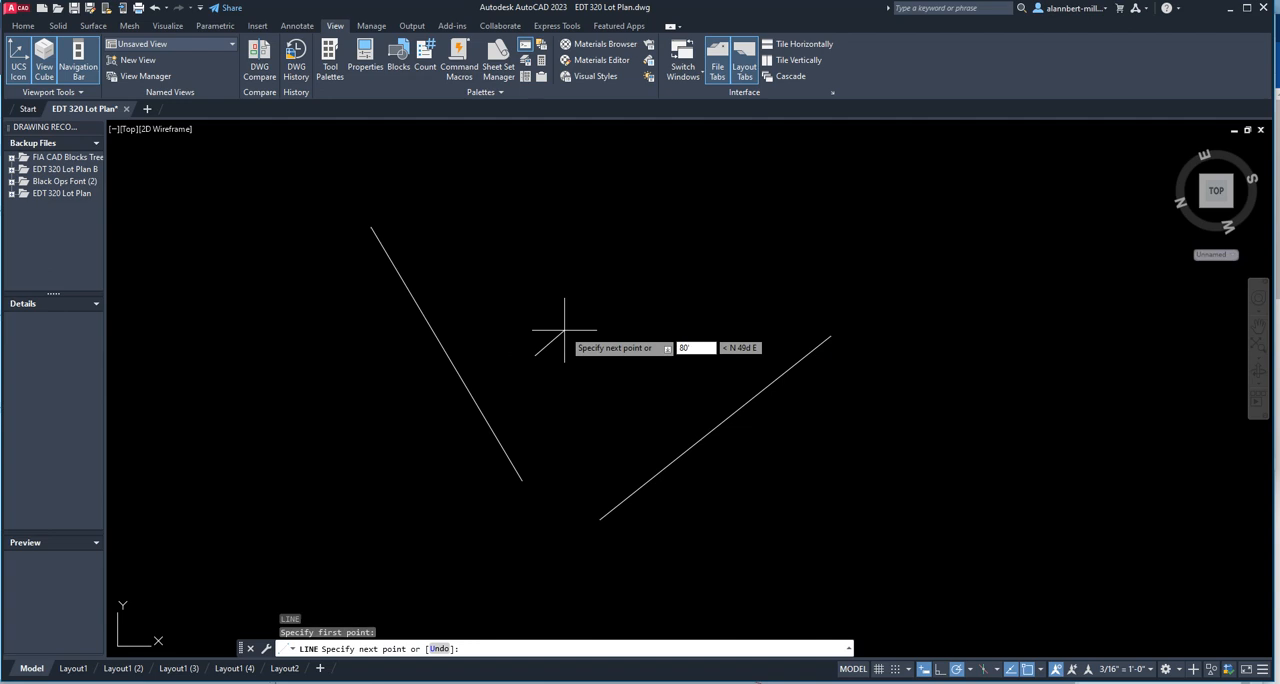
pyautogui.press('Return')
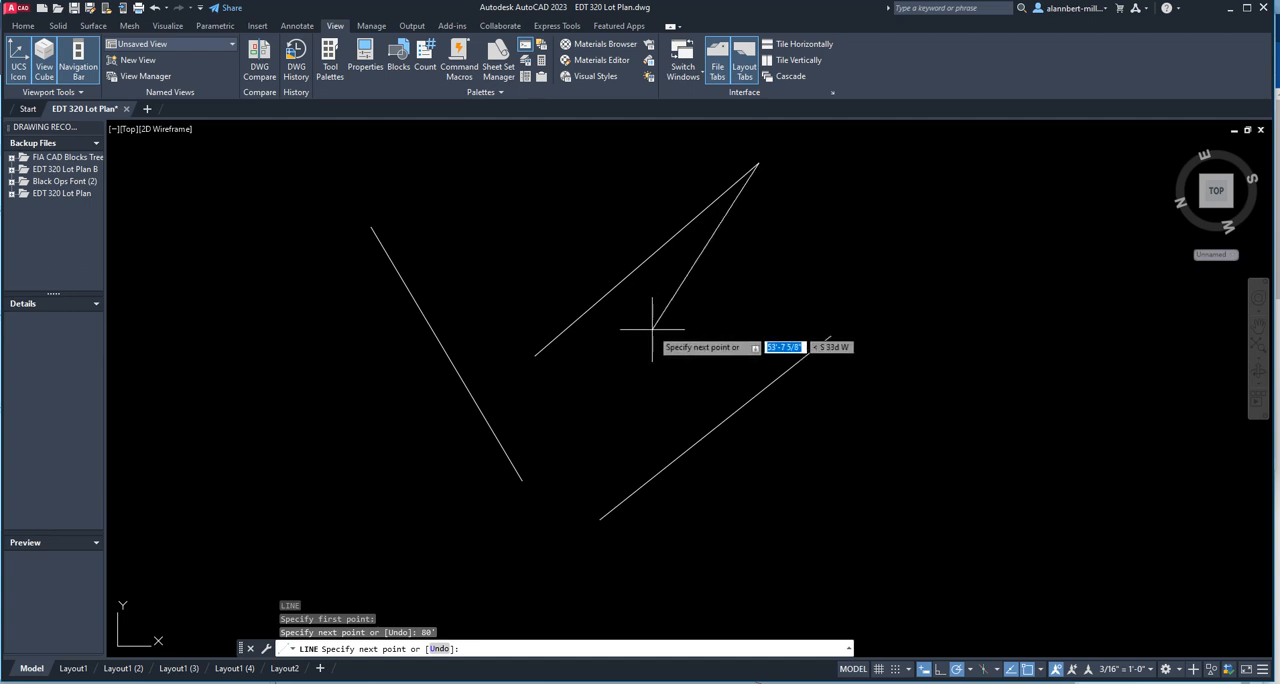
pyautogui.press('Escape')
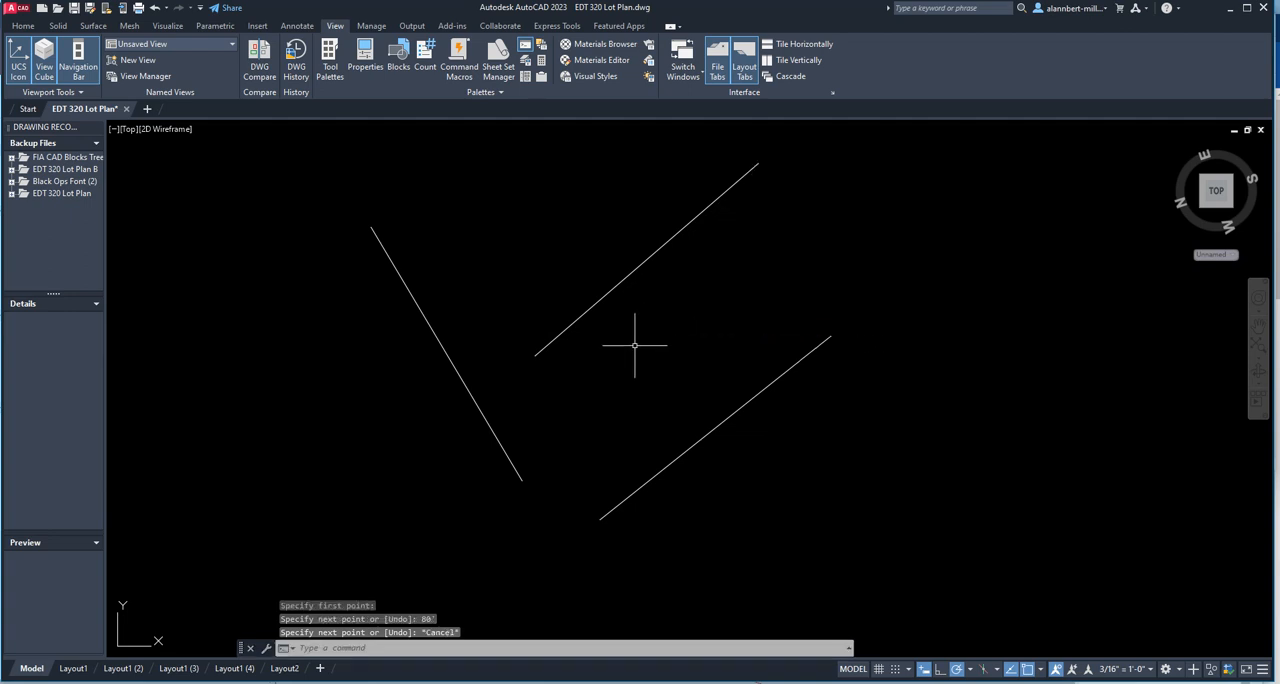
# Erase all three lines from the drawing.
pyautogui.write('e')
pyautogui.press('Return')
pyautogui.click(753, 481)
pyautogui.click(384, 278)
pyautogui.press('Return')
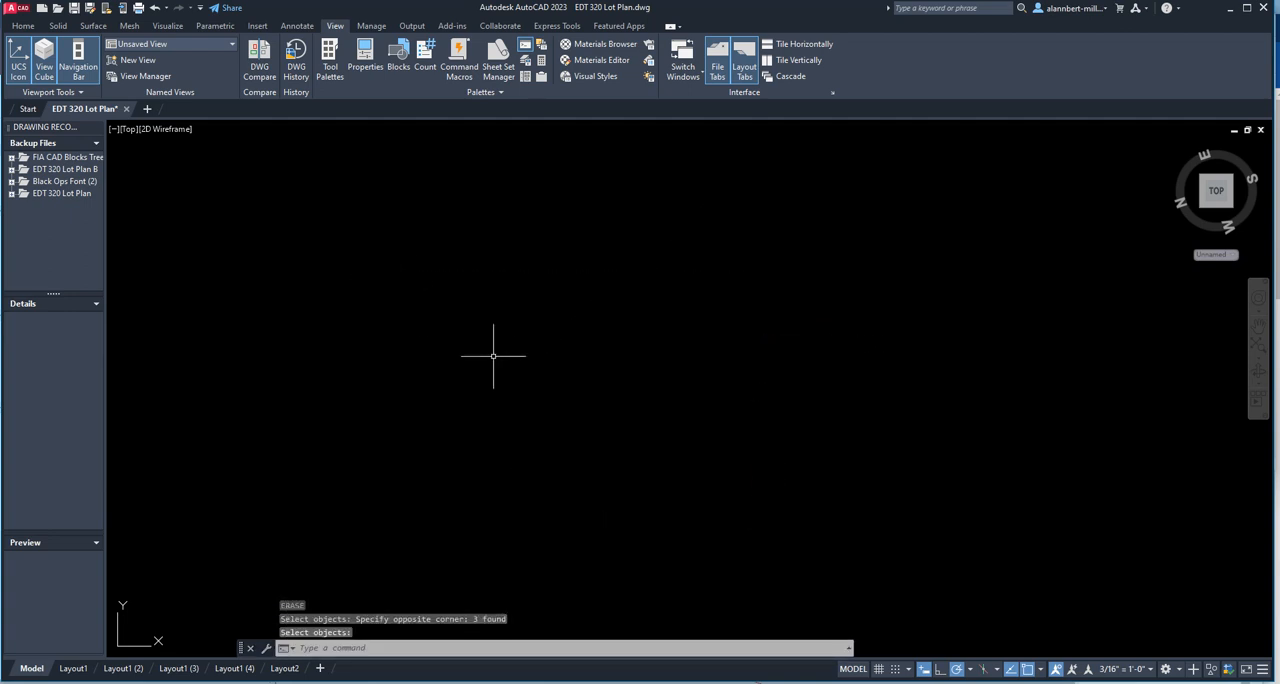
# Draw an 80' line from a free start point at a bearing of N30d40'37"W.
pyautogui.write('l')
pyautogui.press('Return')
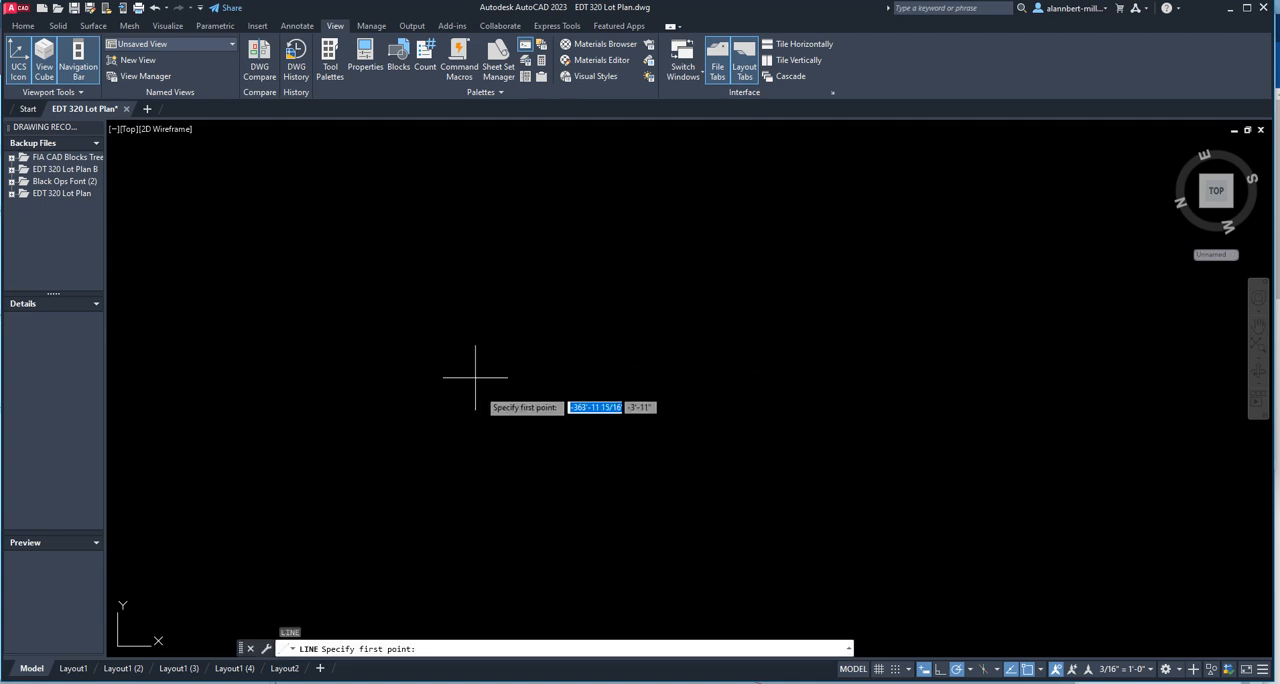
pyautogui.click(515, 460)
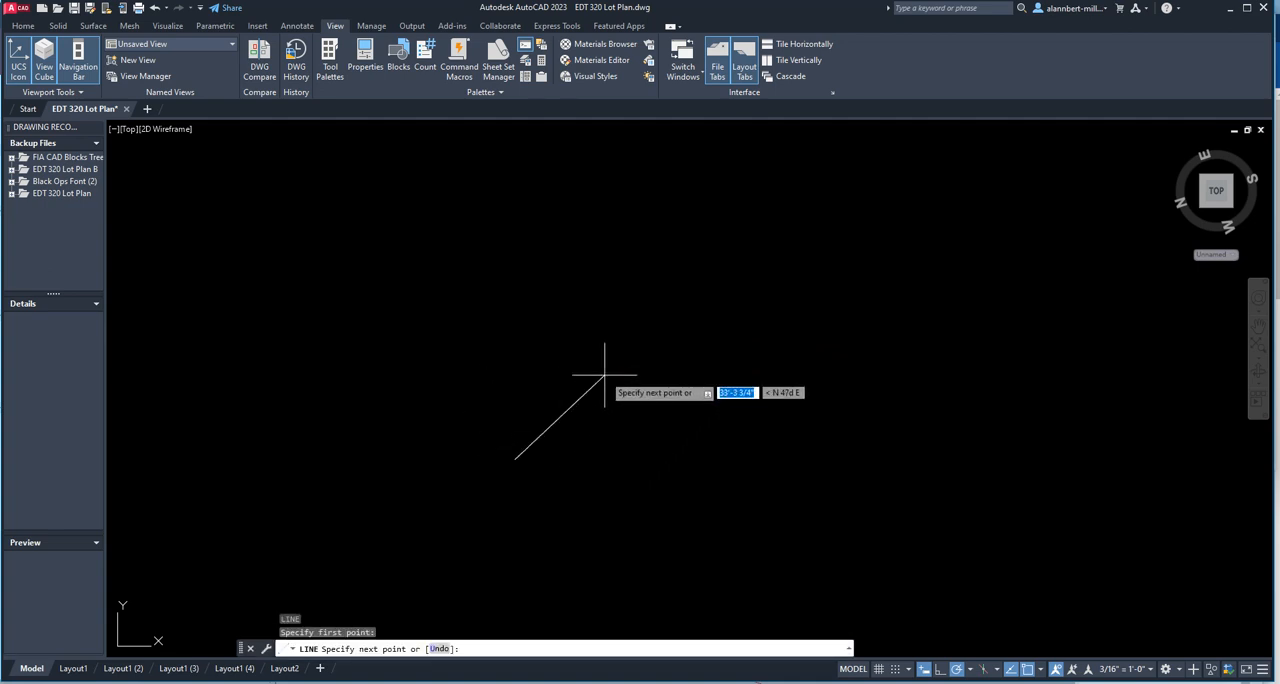
pyautogui.write("80'")
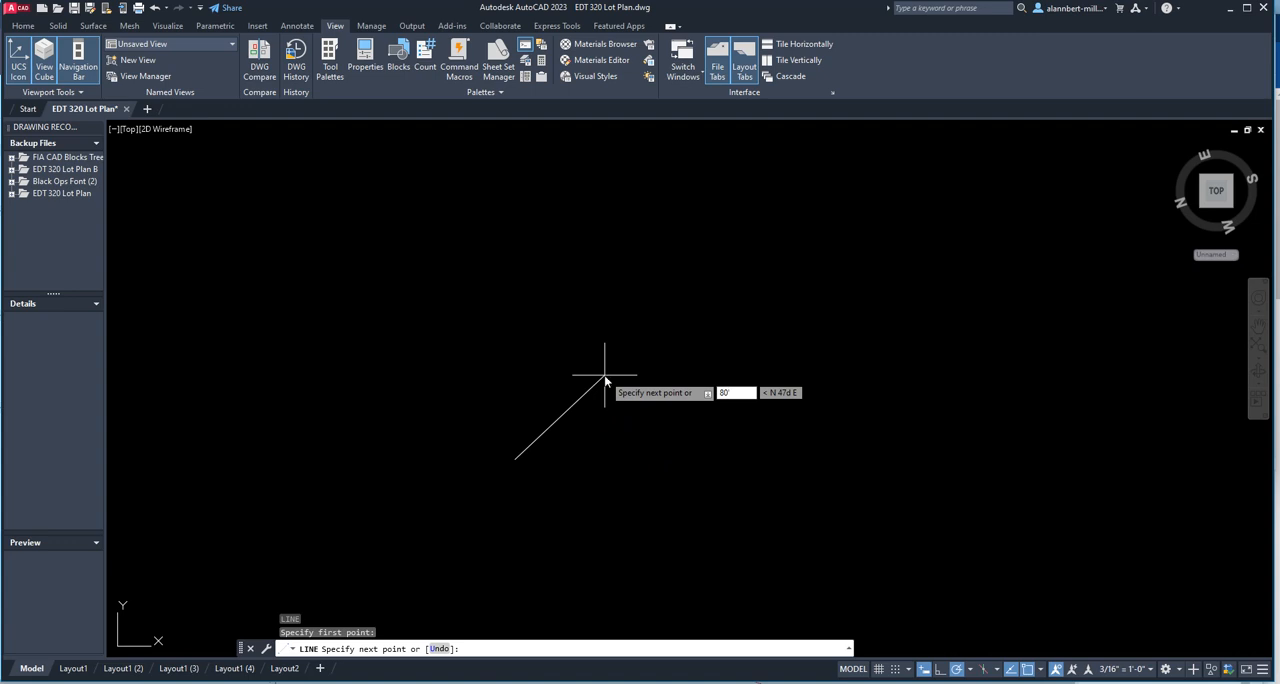
pyautogui.press('Tab')
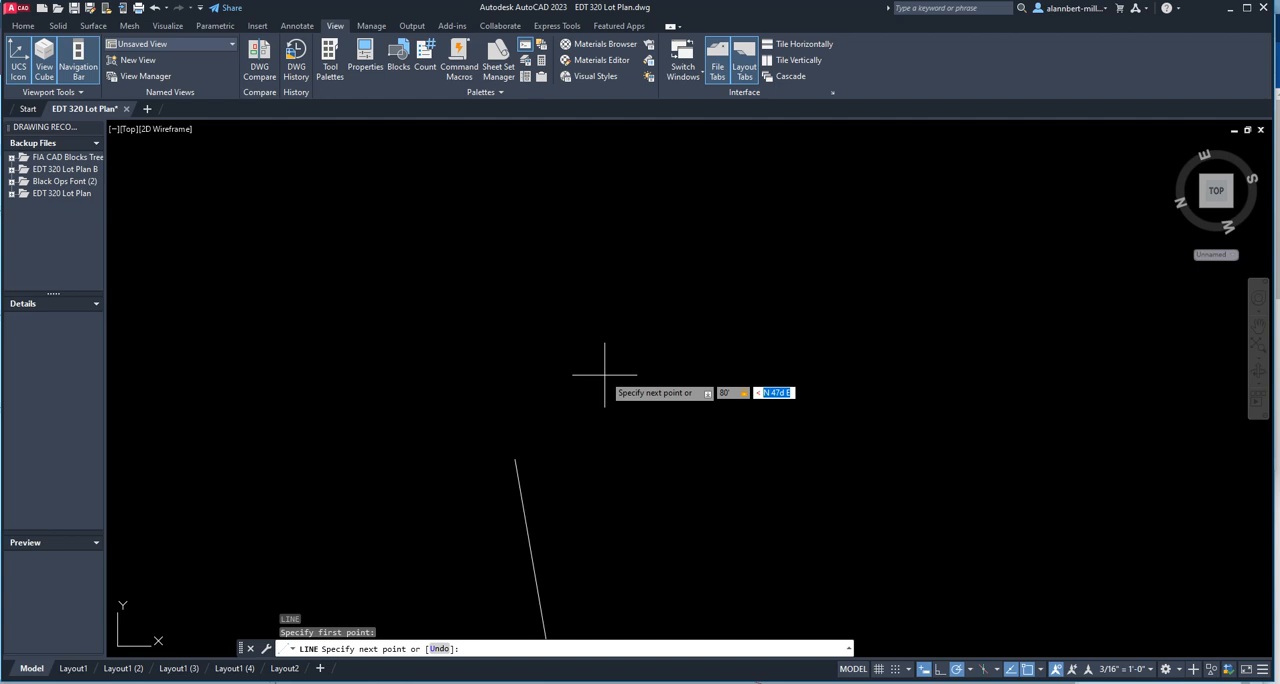
pyautogui.press('BackSpace')
pyautogui.write('n30d40\'37"w')
pyautogui.press('Return')
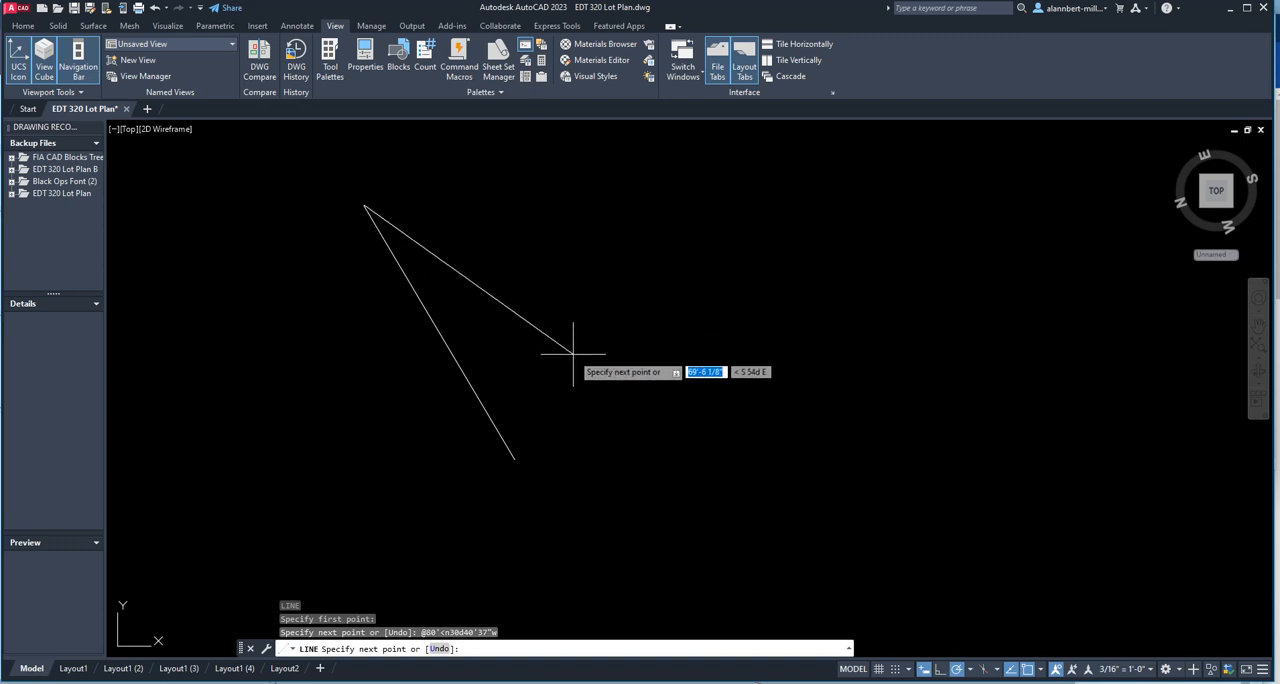
# Turn off Dynamic Input and continue the line to the absolute polar coordinate 80'<n30d40'37"w.
pyautogui.click(926, 671)
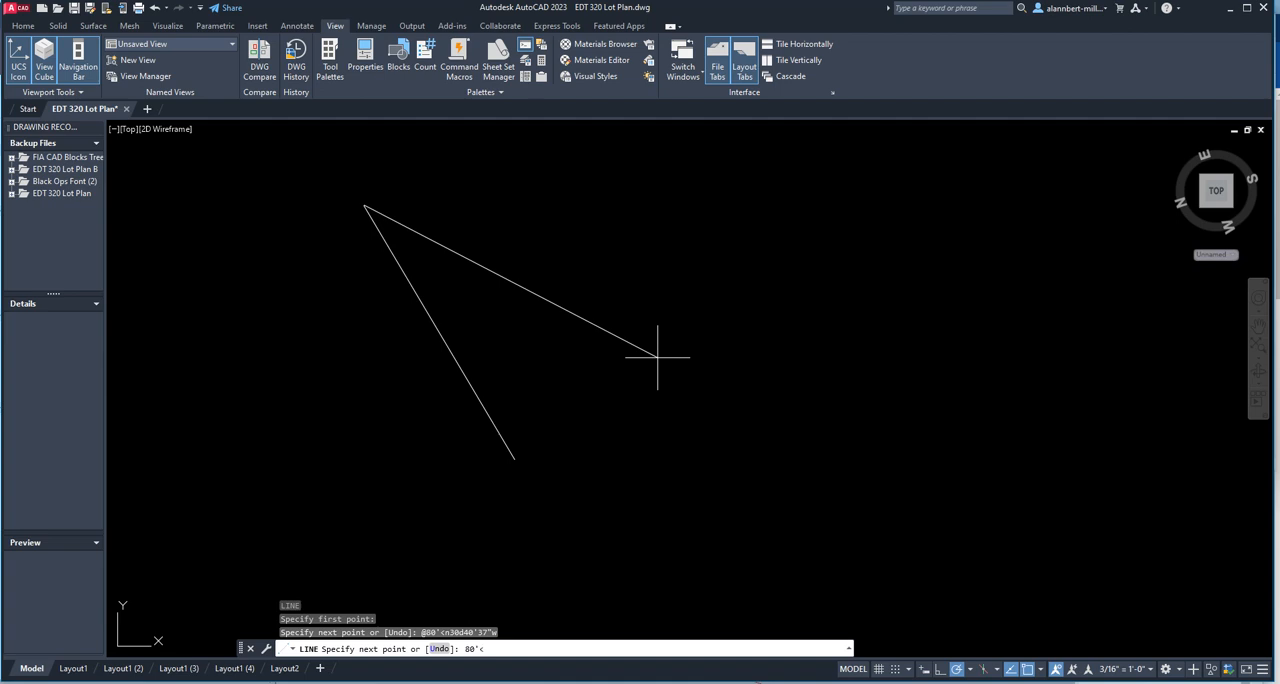
pyautogui.write('n30d40\'37"w')
pyautogui.press('Return')
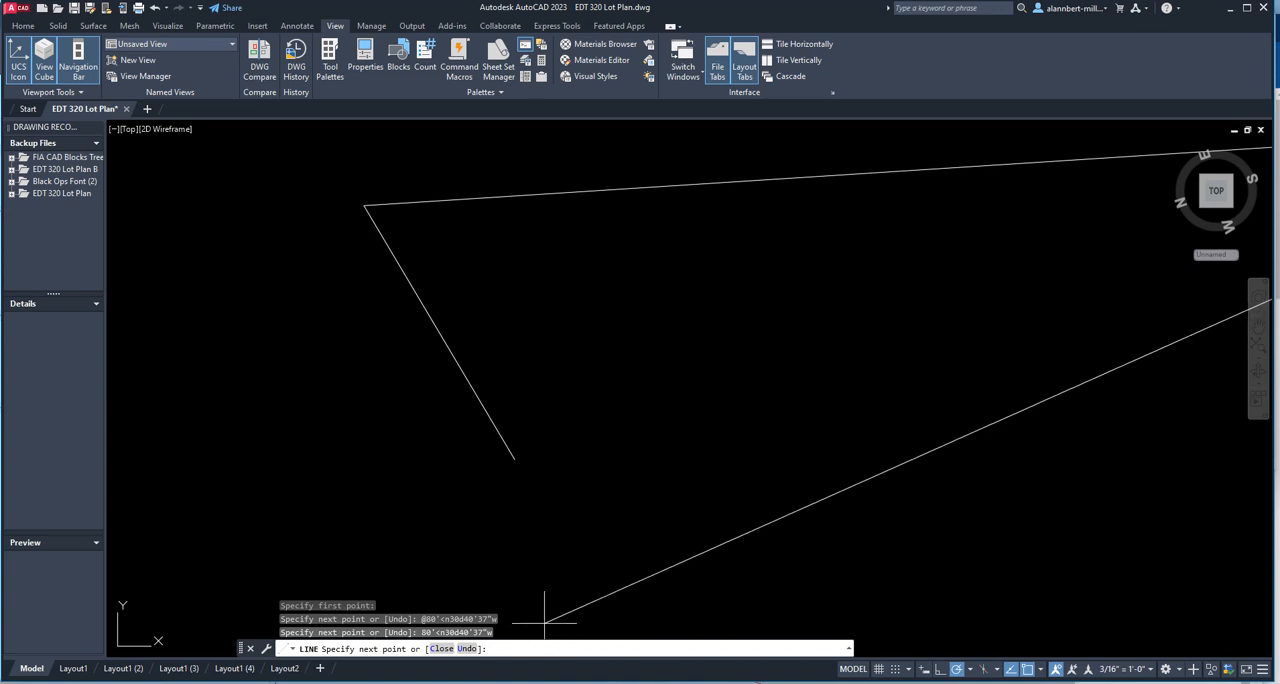
# End the line and erase the long stray segment attached to the upper end of the 80' line.
pyautogui.press('Escape')
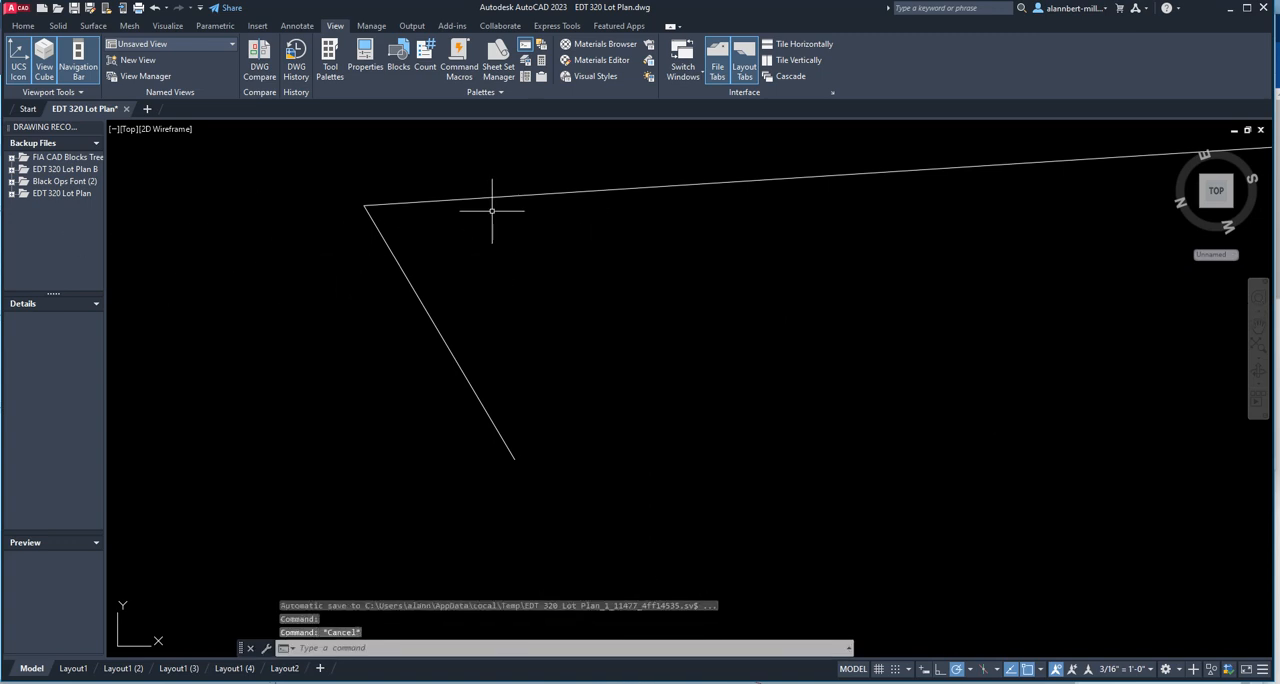
pyautogui.click(553, 169)
pyautogui.click(517, 214)
pyautogui.press('Delete')
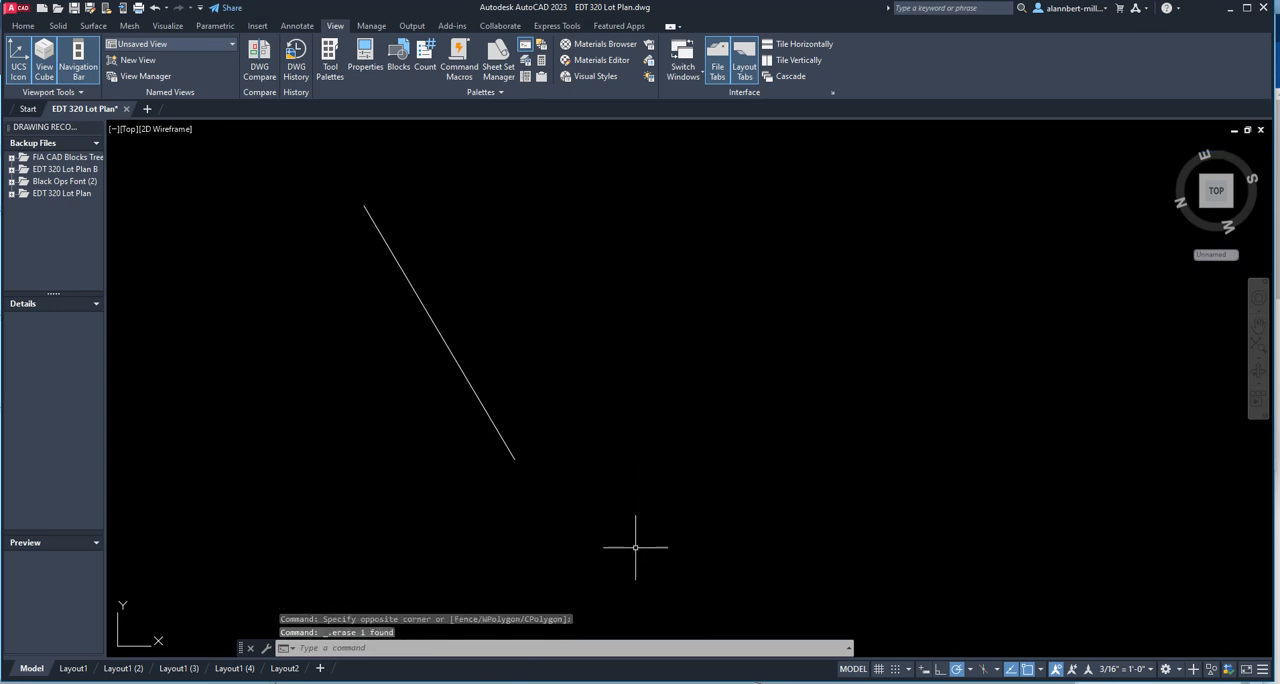
pyautogui.click(925, 672)
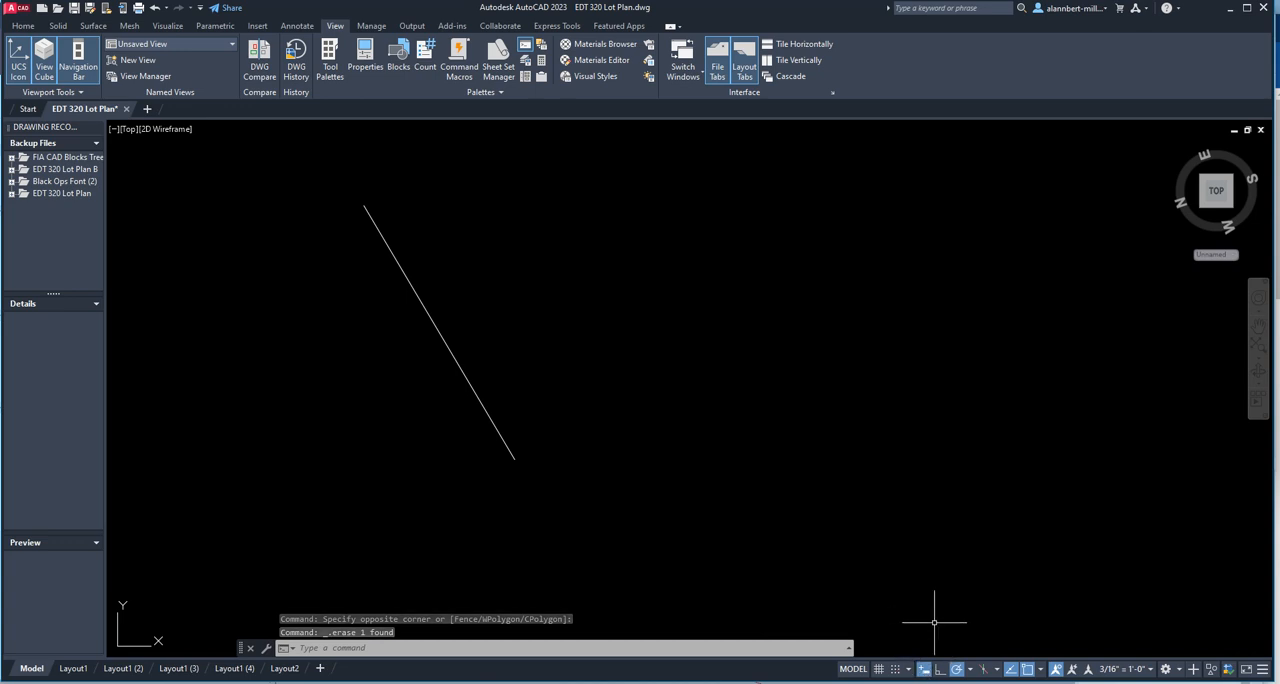
pyautogui.click(925, 675)
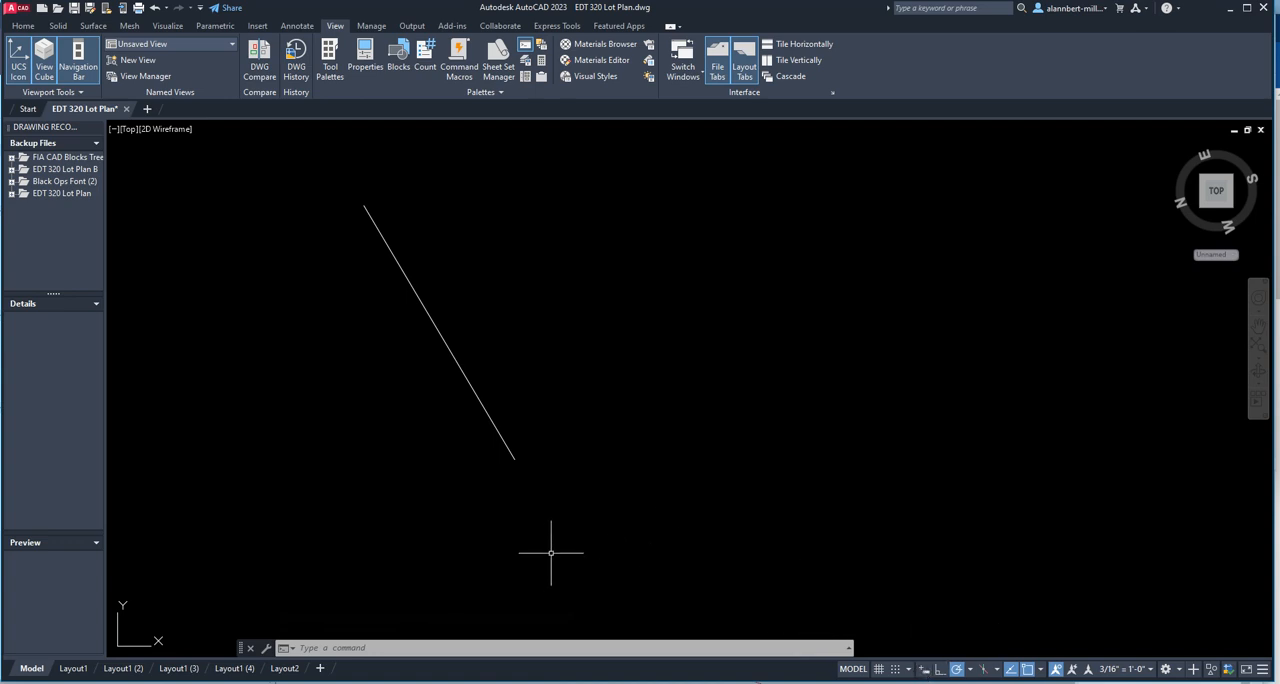
pyautogui.write('l')
pyautogui.press('Return')
pyautogui.click(673, 449)
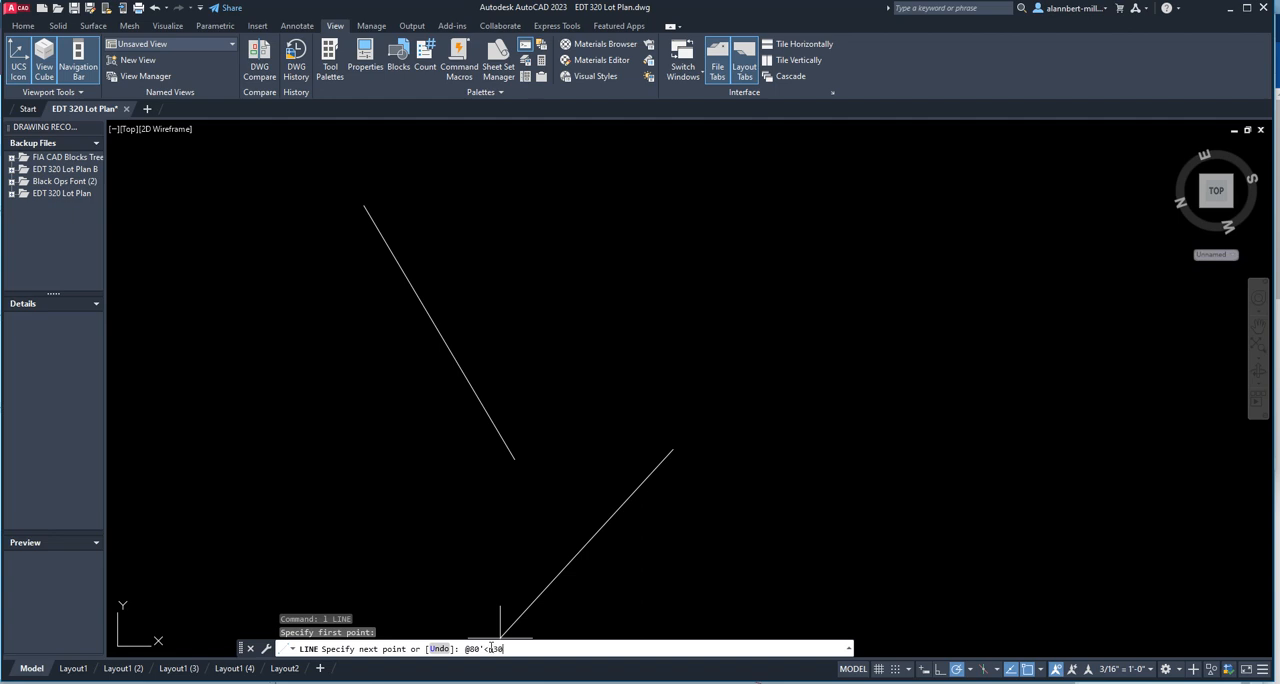
pyautogui.write('40\'37"w')
pyautogui.press('Return')
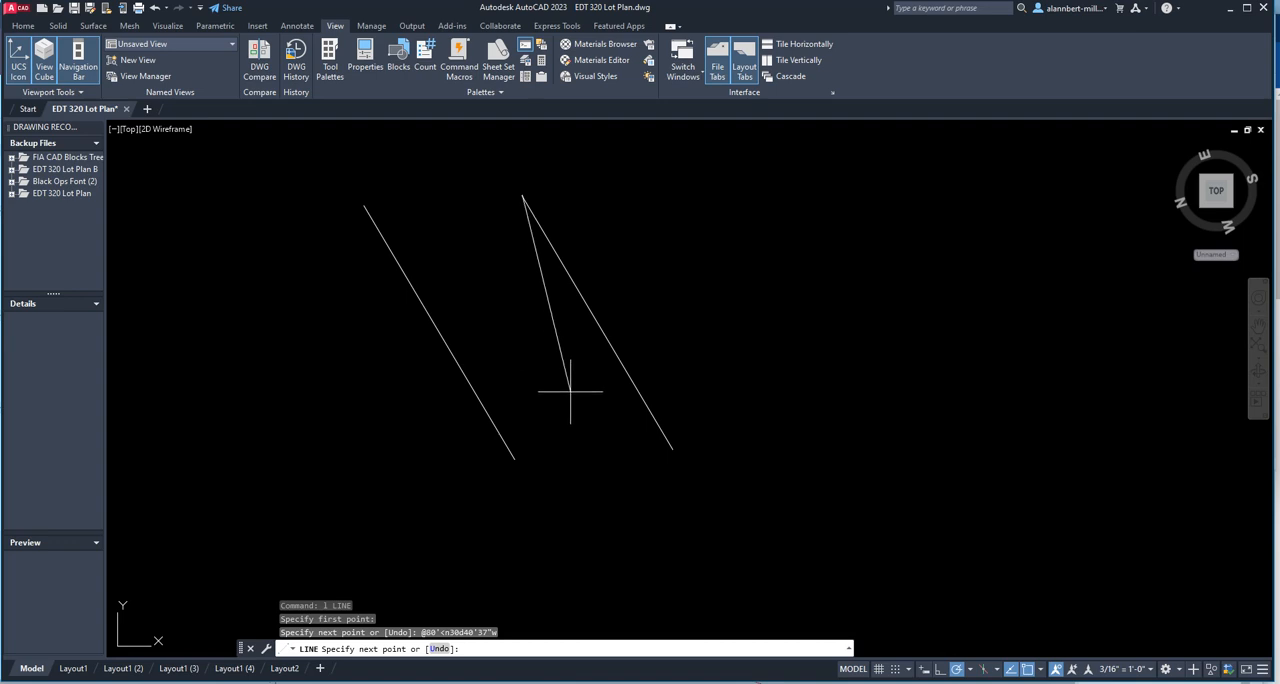
pyautogui.press('Escape')
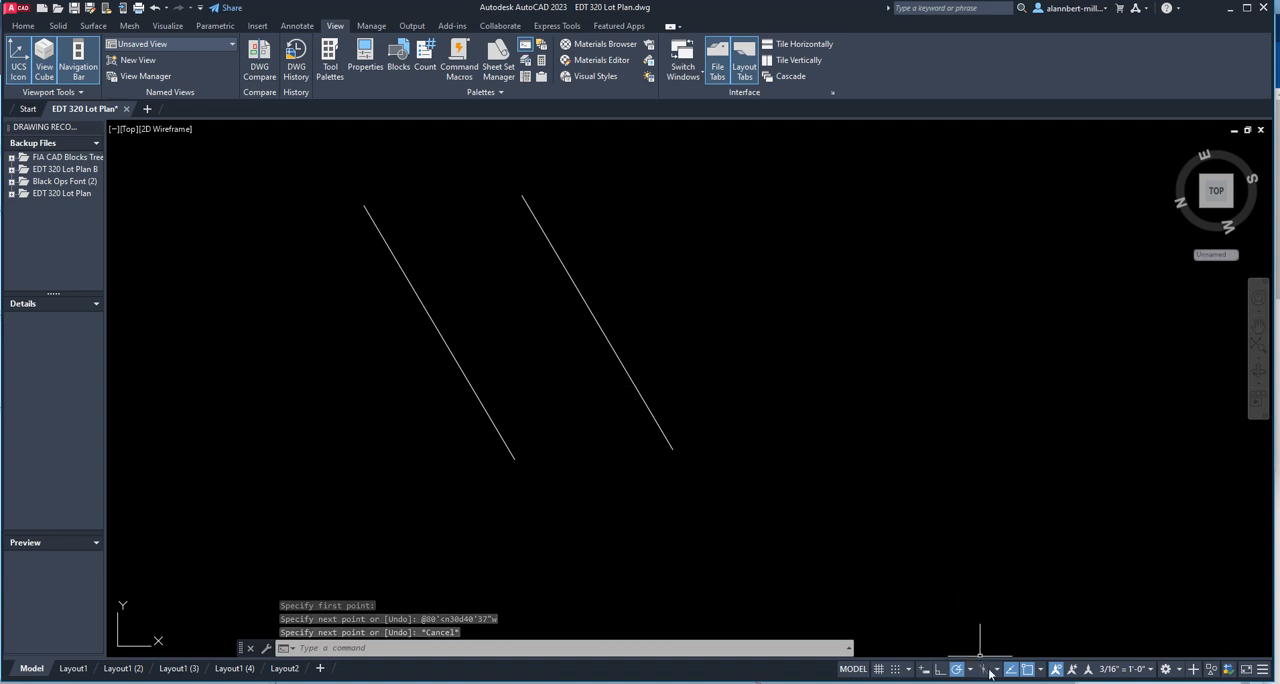
pyautogui.write('l')
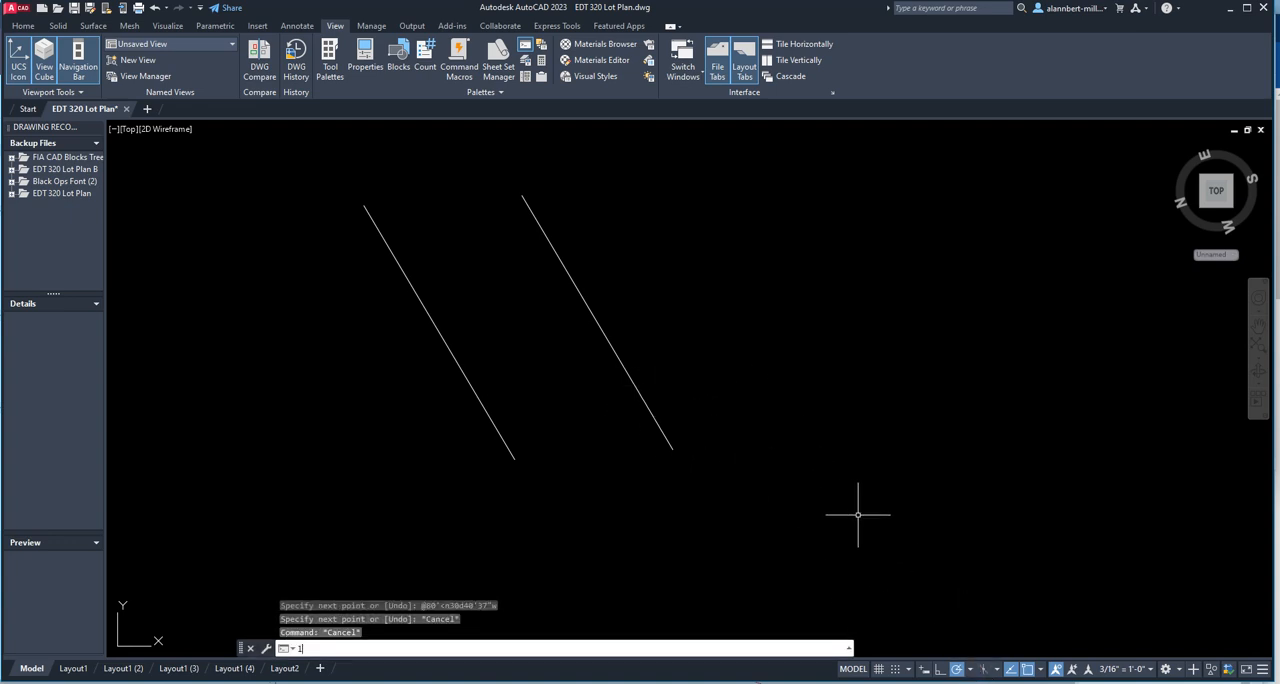
pyautogui.press('Return')
pyautogui.click(832, 470)
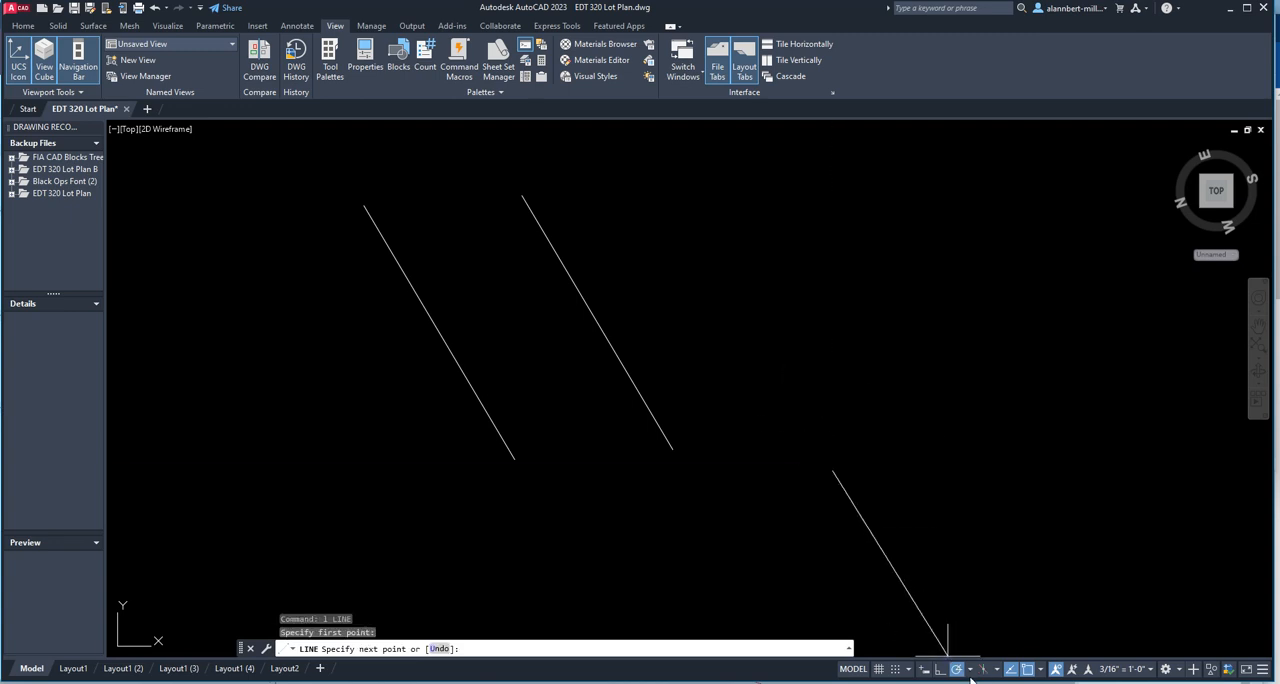
pyautogui.click(927, 672)
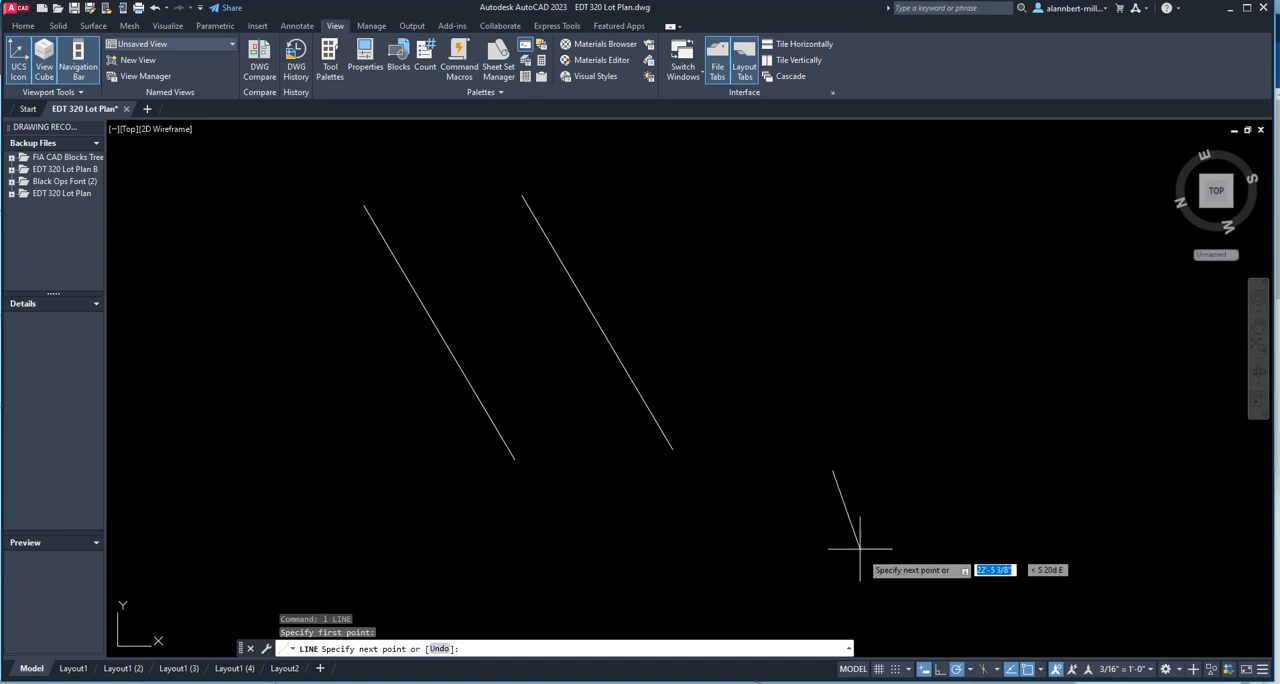
pyautogui.click(924, 669)
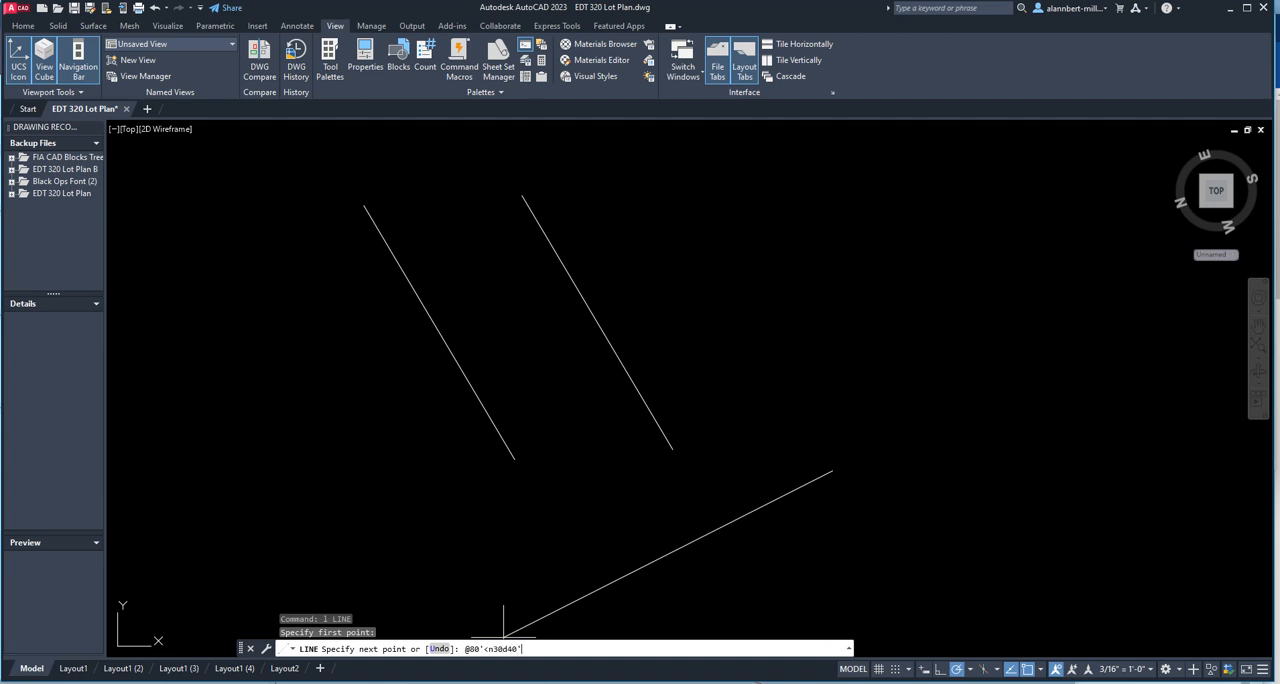
pyautogui.press('Return')
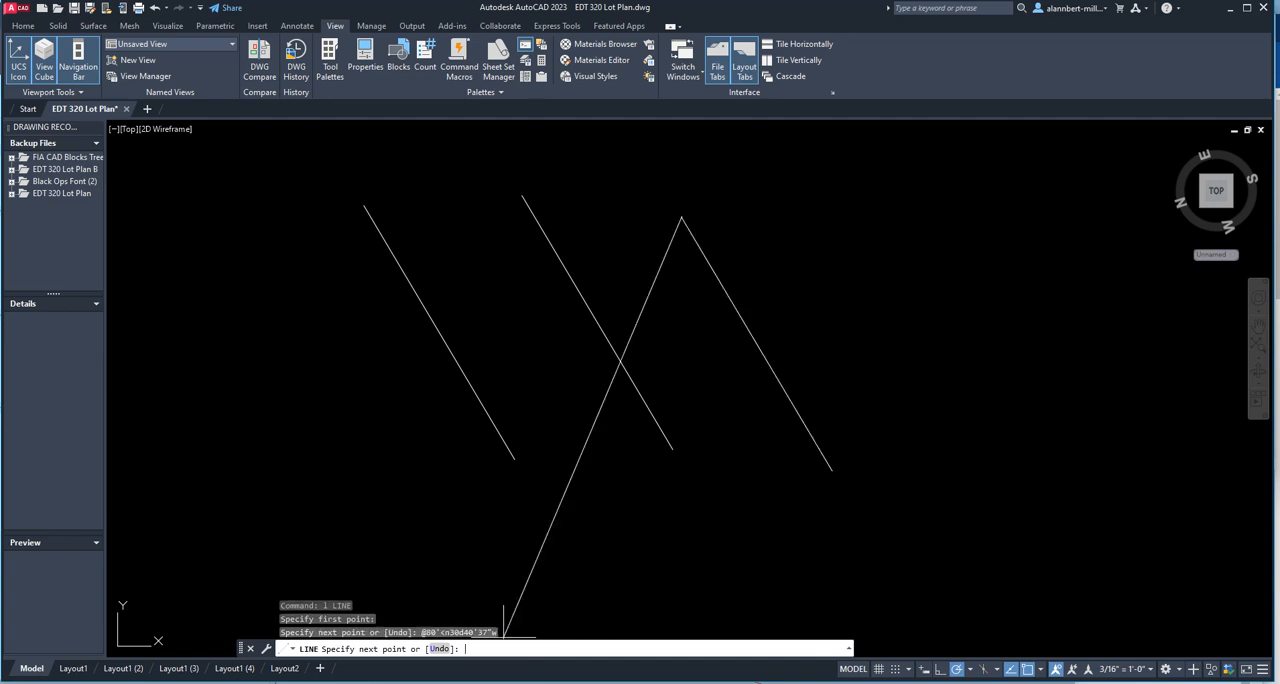
pyautogui.press('Escape')
# Draw a fourth line beside the third with Dynamic Input on, using length 80' and bearing n30d40'37"w.
pyautogui.scroll(2, 504, 637)
pyautogui.scroll(-5, 609, 615)
pyautogui.scroll(3, 631, 595)
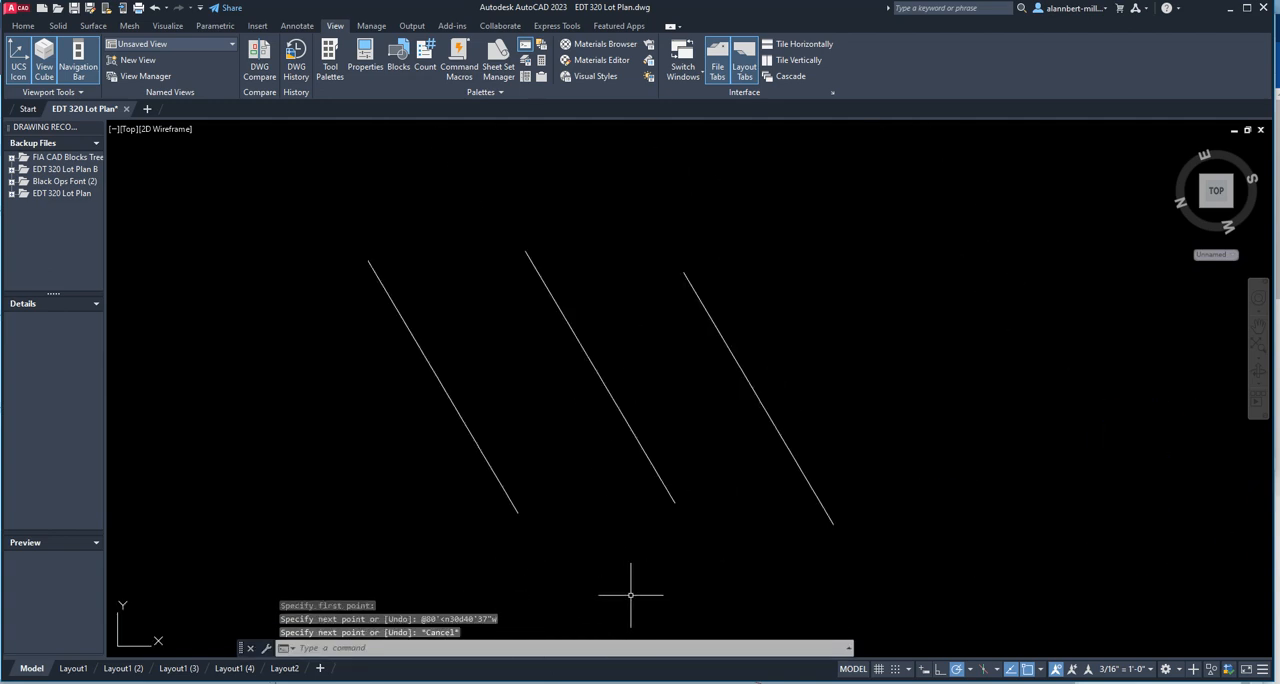
pyautogui.write('l')
pyautogui.press('Return')
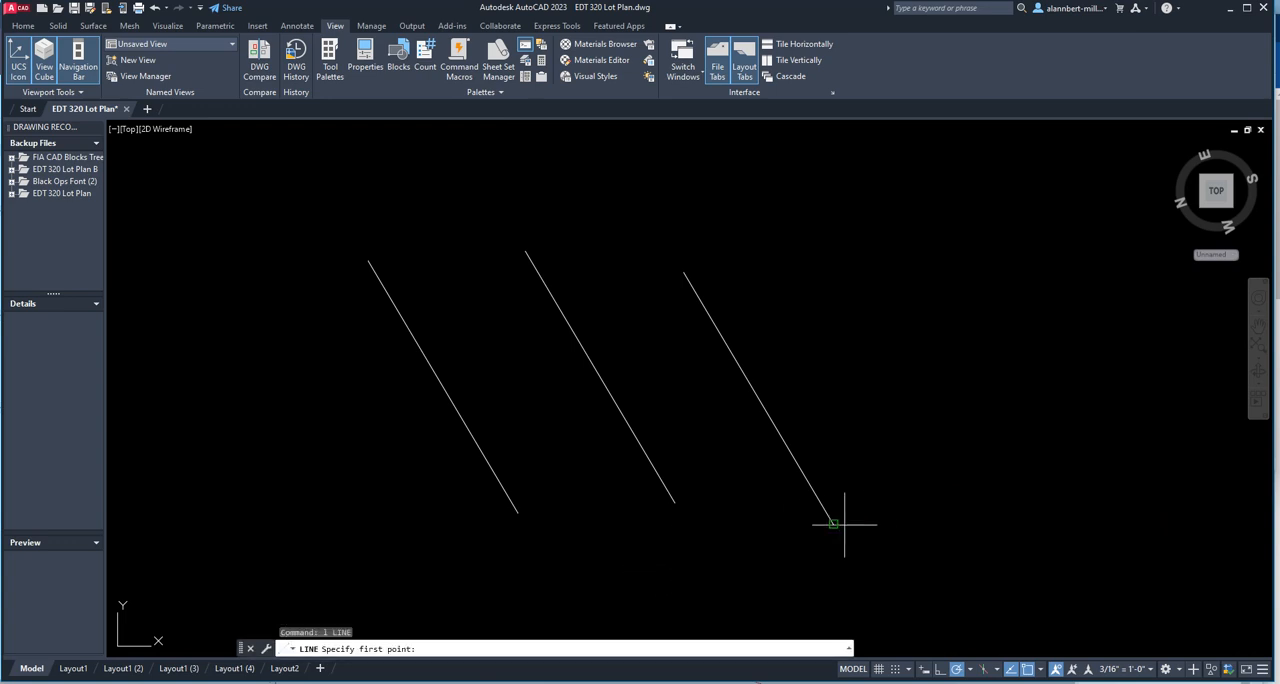
pyautogui.click(934, 493)
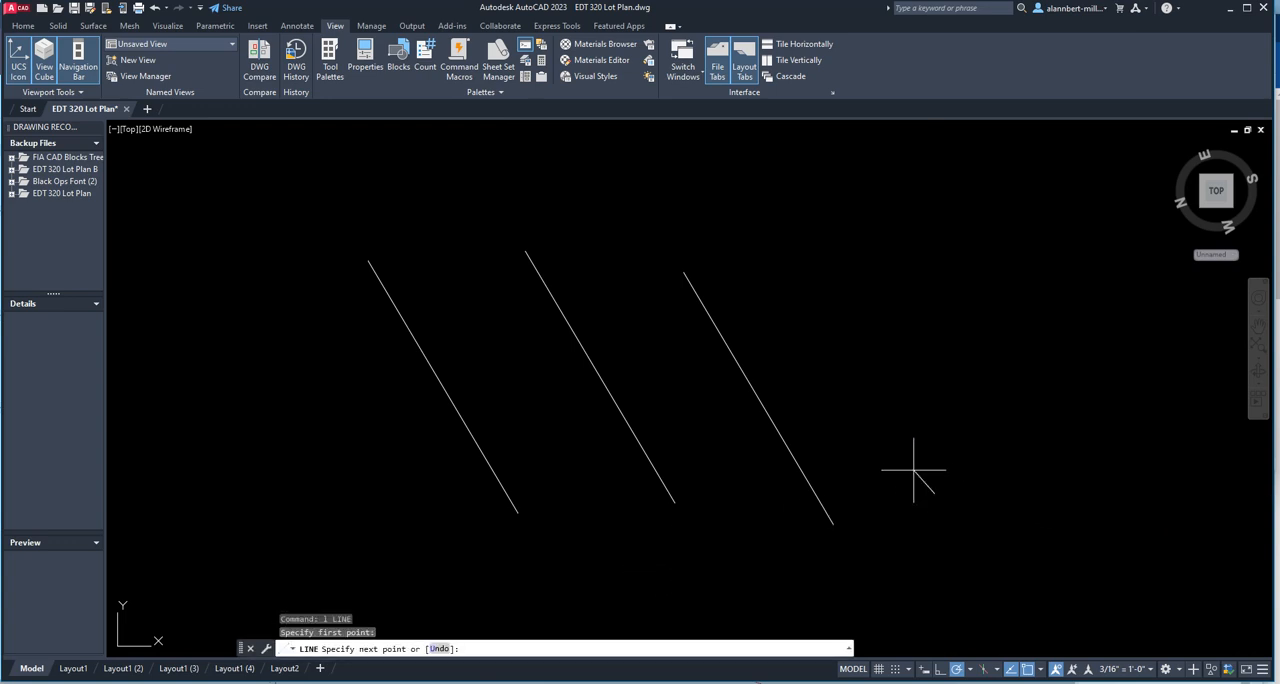
pyautogui.click(924, 669)
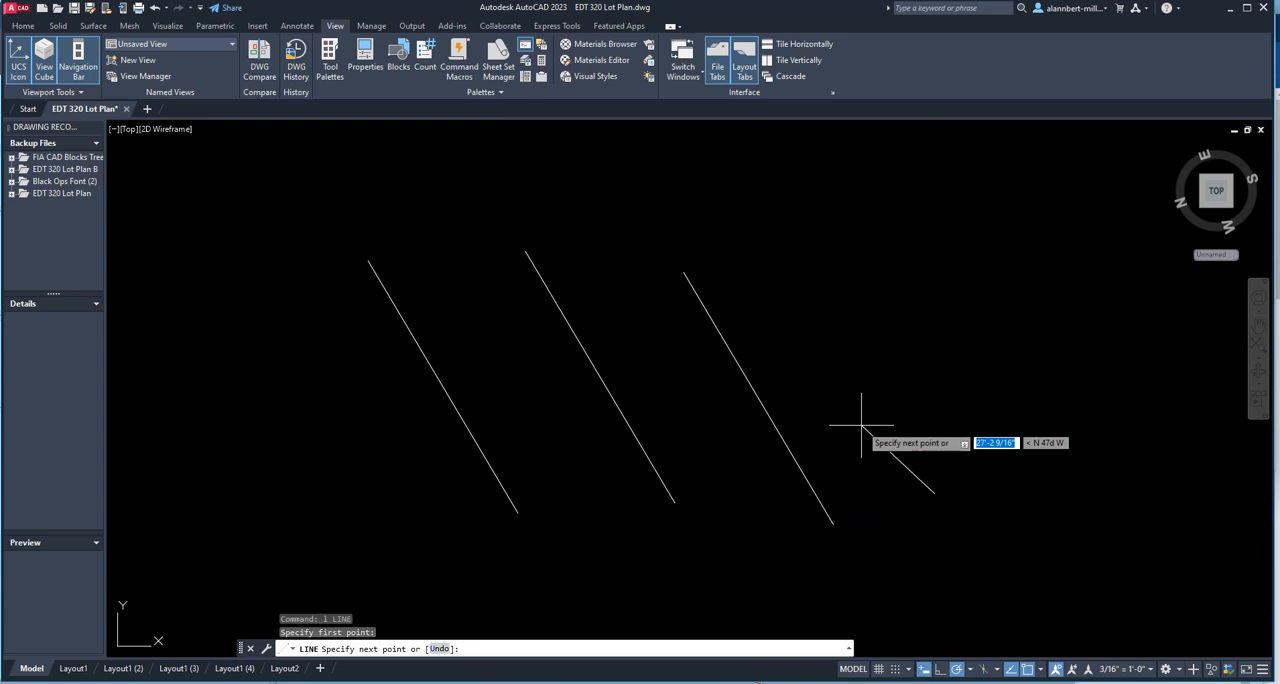
pyautogui.write('80')
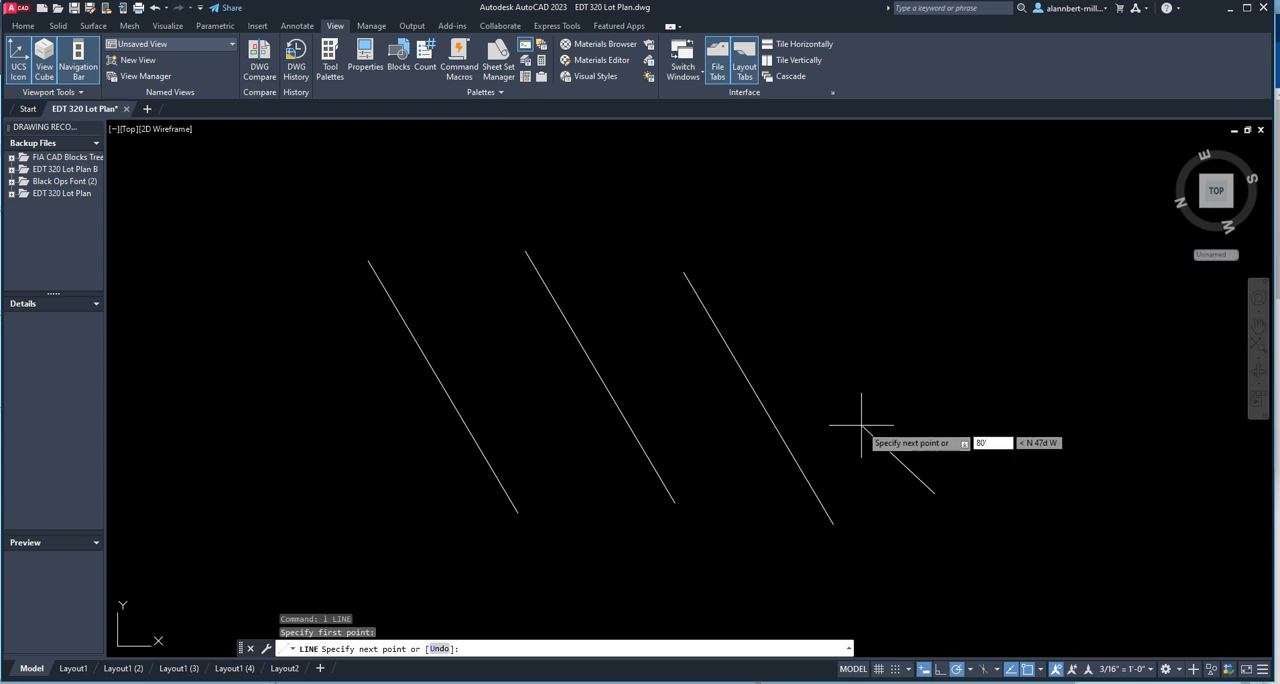
pyautogui.press('Tab')
pyautogui.write('n30')
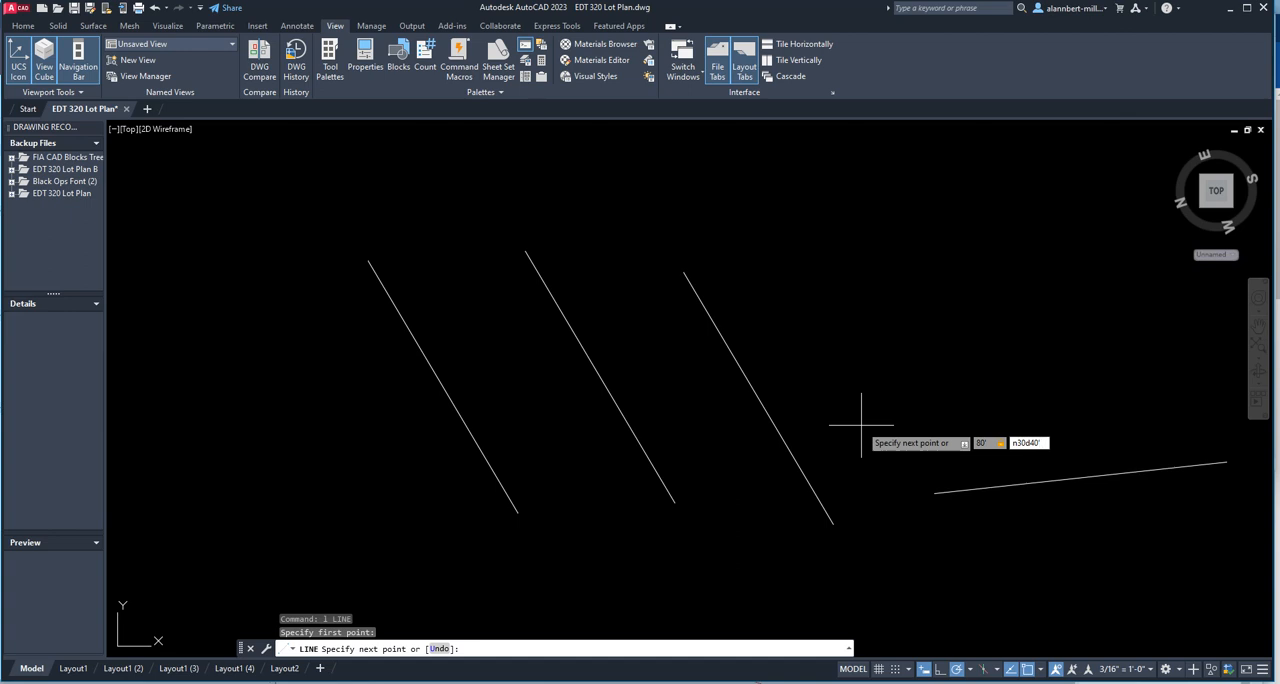
pyautogui.write('d40\'37"w')
pyautogui.press('Return')
pyautogui.press('Return')
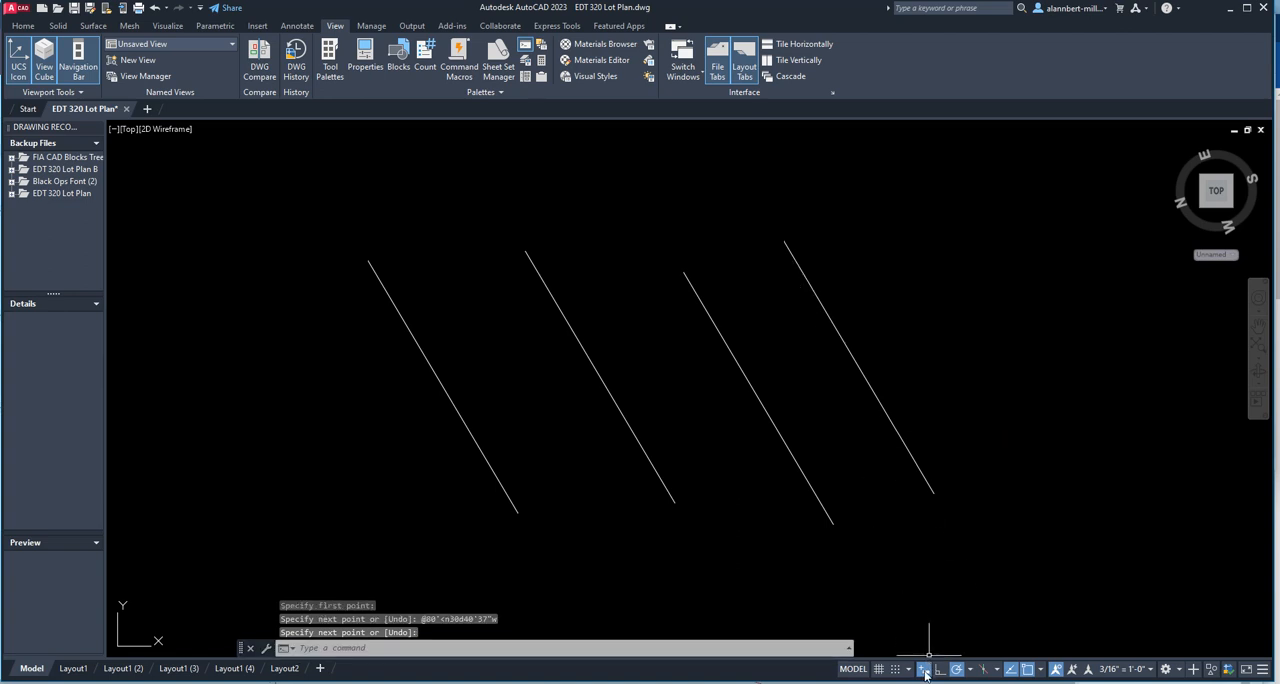
# Remove the Dynamic Input toggle from the status bar and add it back.
pyautogui.click(1261, 673)
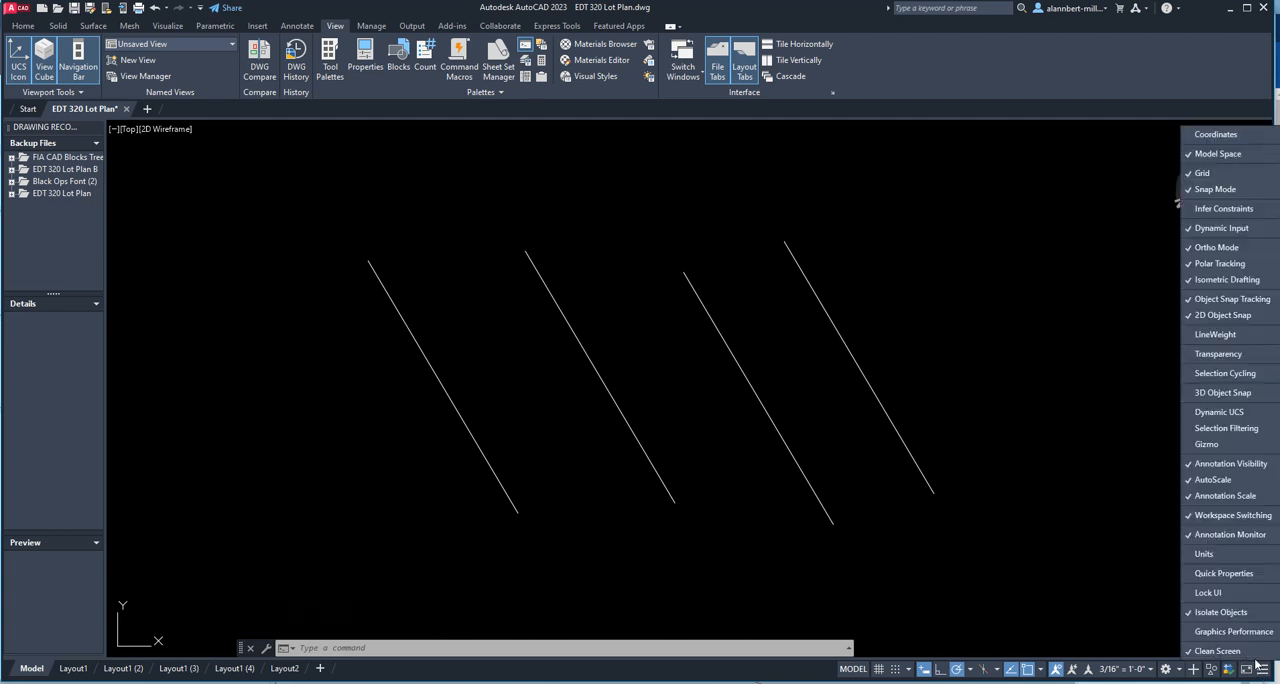
pyautogui.click(1205, 230)
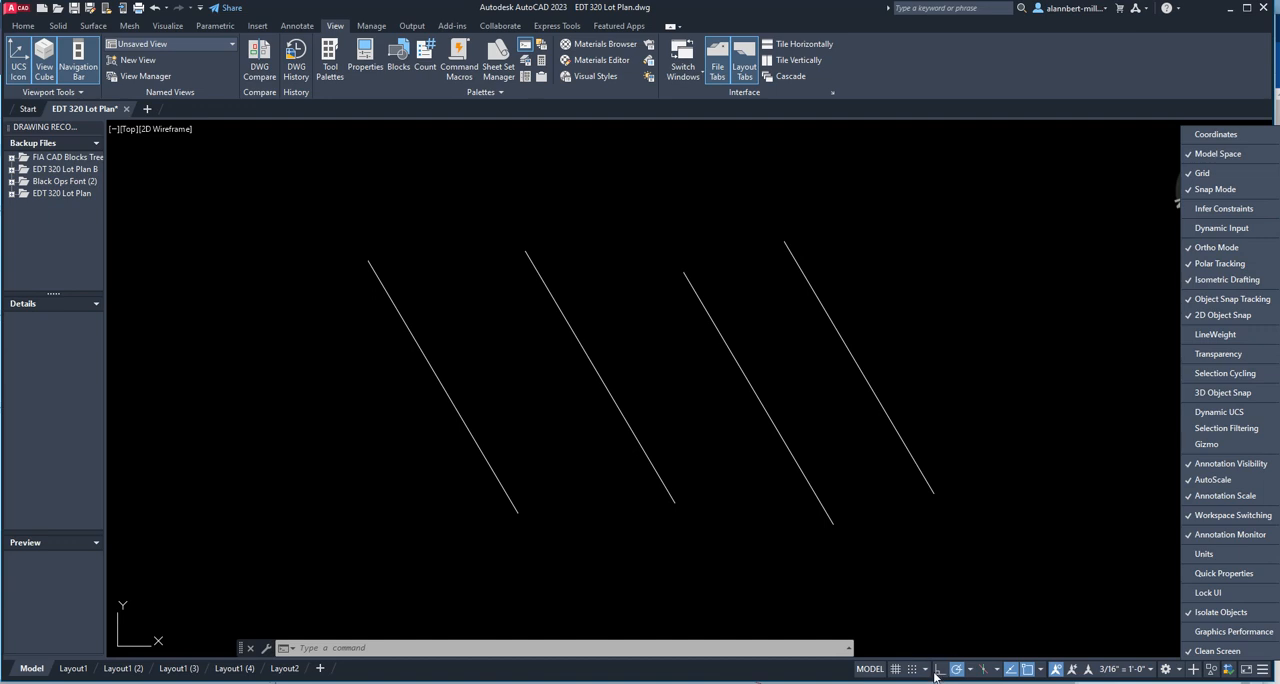
pyautogui.click(1264, 671)
pyautogui.click(1264, 671)
pyautogui.click(1197, 230)
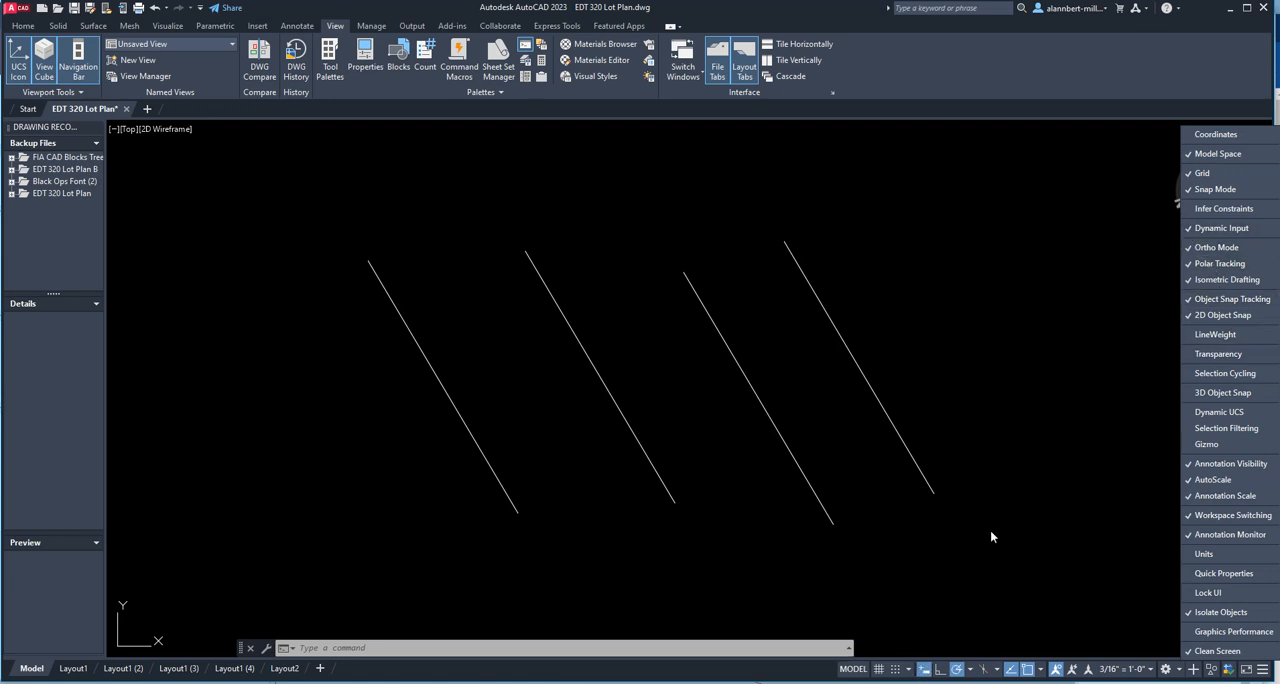
pyautogui.click(1004, 400)
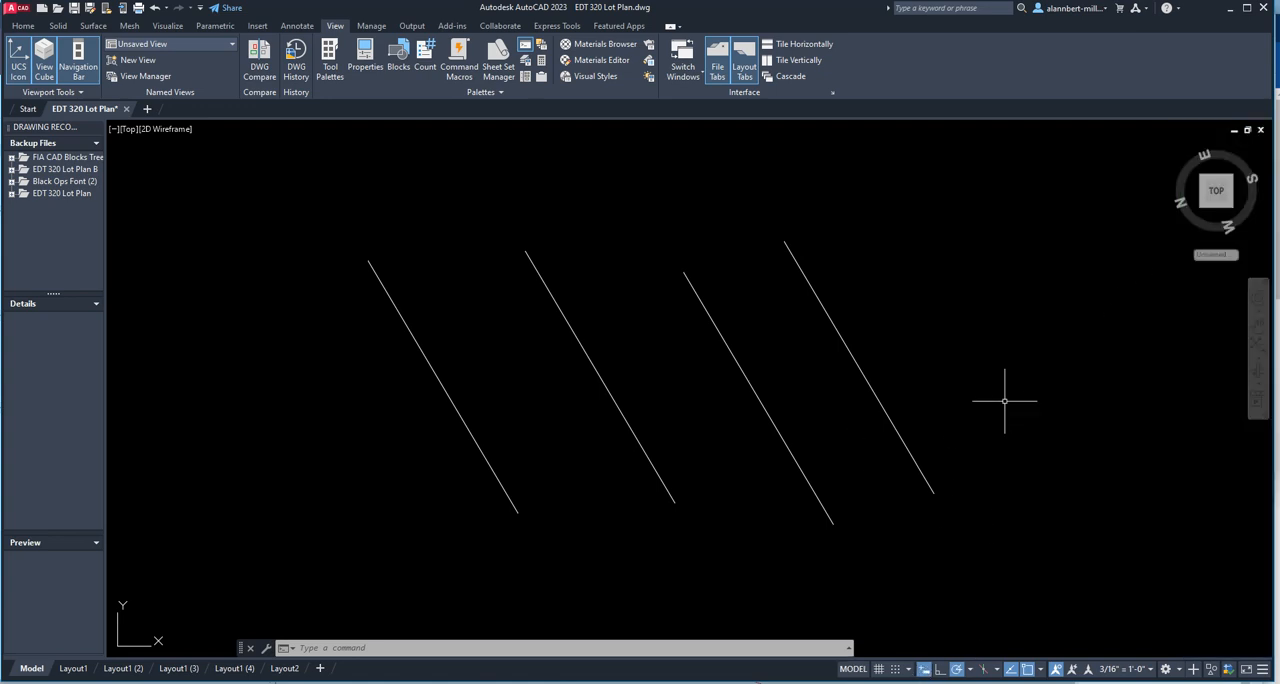